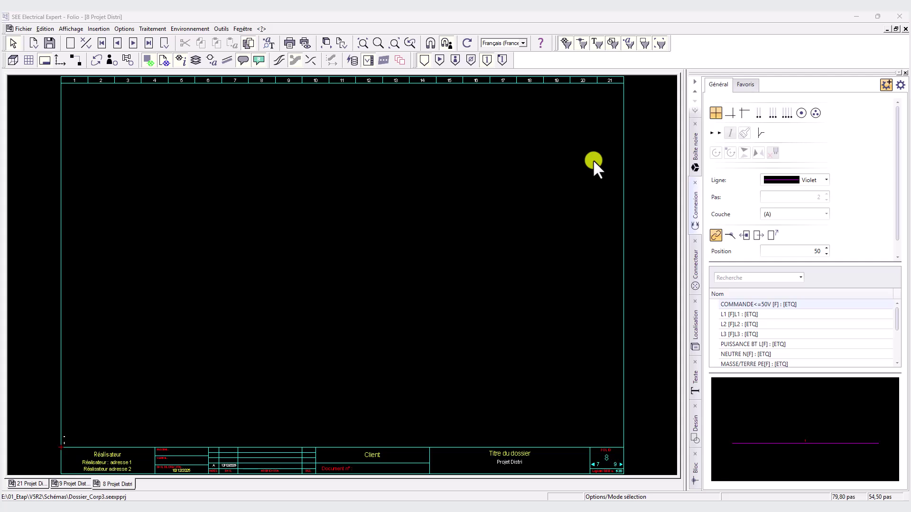
Step: Page through the project folios from 8 to 21 to examine their distribution diagrams and circuit tables
key("Page_Down")
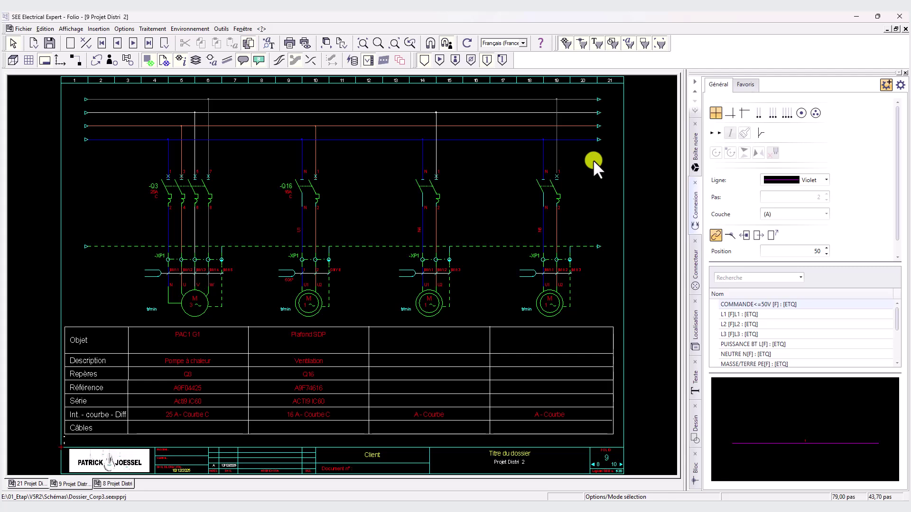
key("Page_Down")
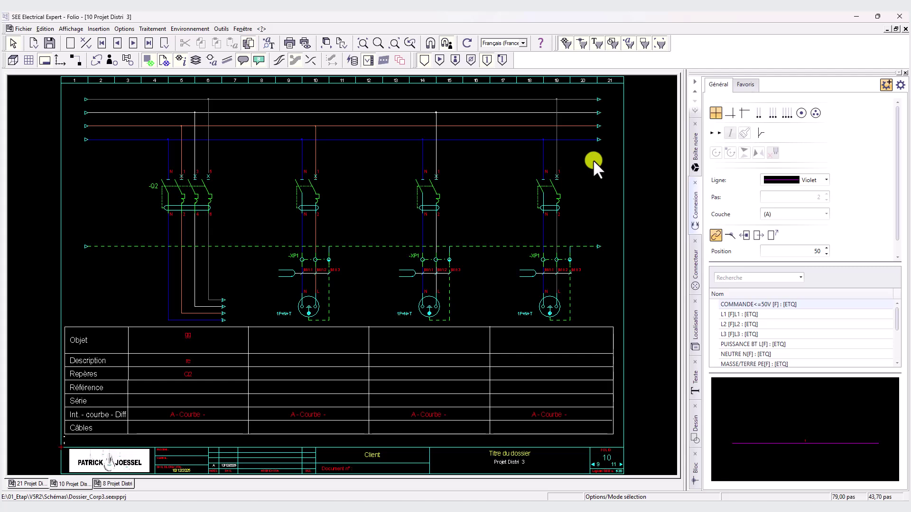
key("Page_Down")
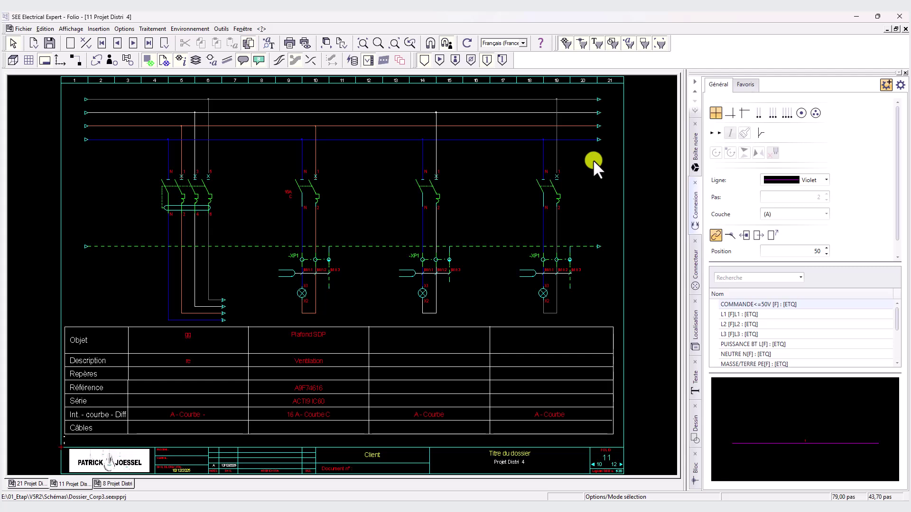
key("Page_Down")
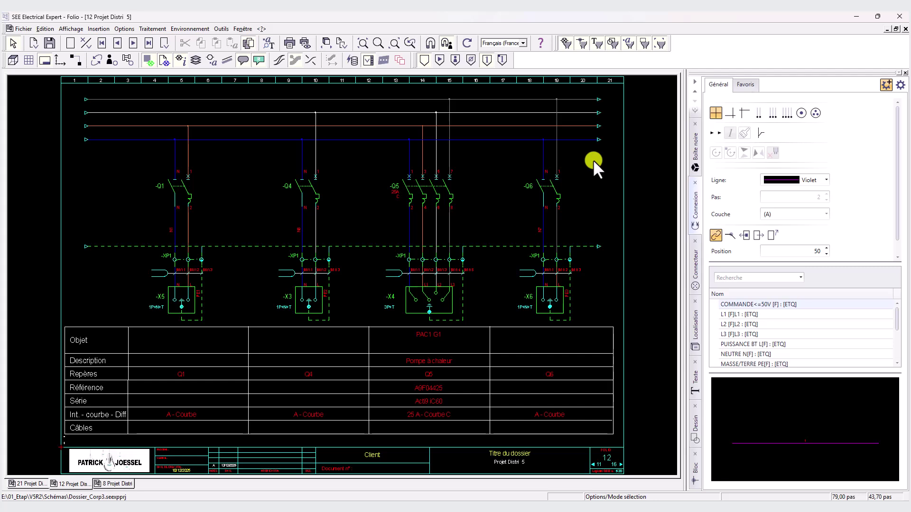
key("Page_Down")
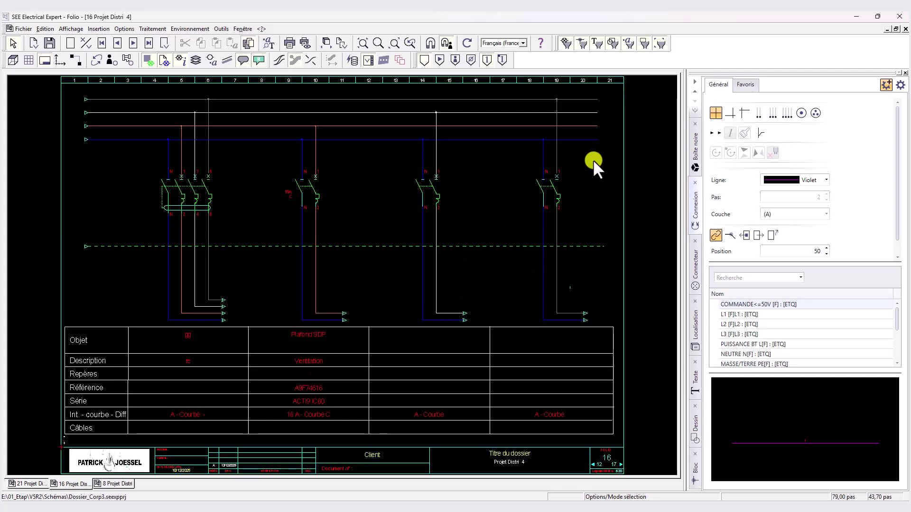
key("Page_Down")
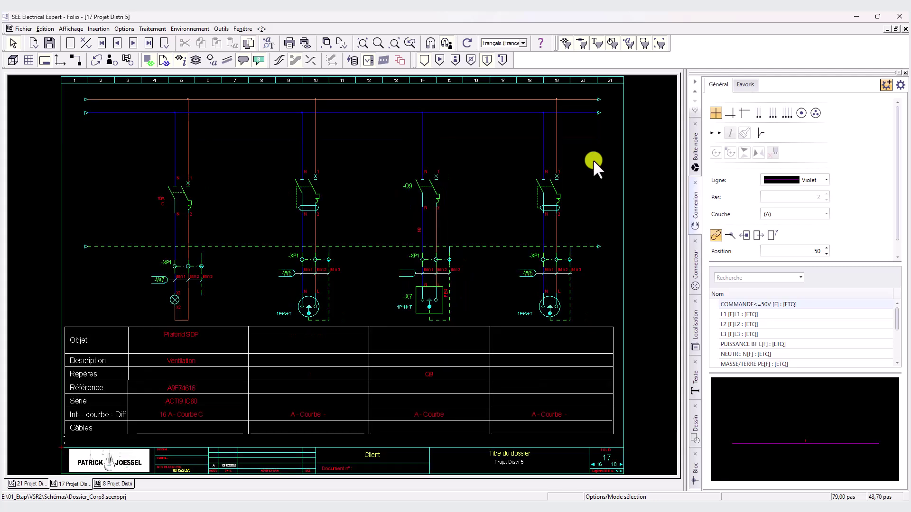
key("Page_Up")
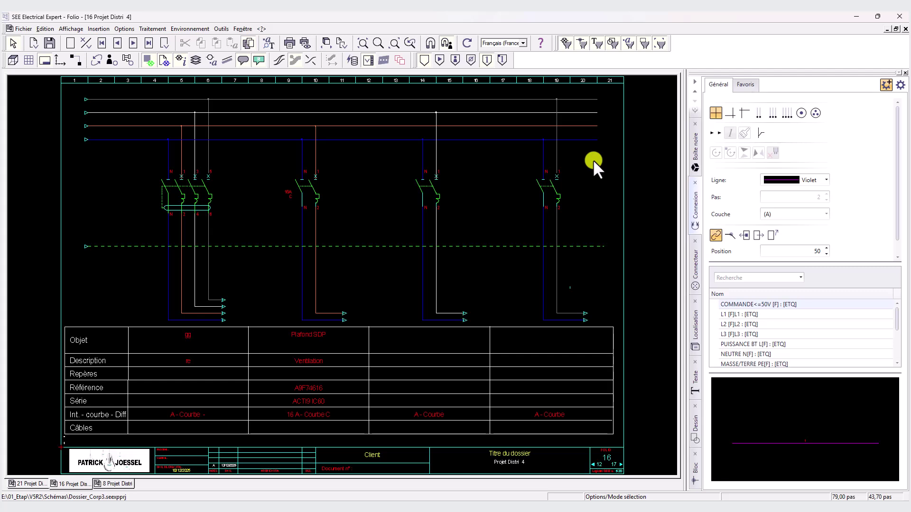
key("Page_Down")
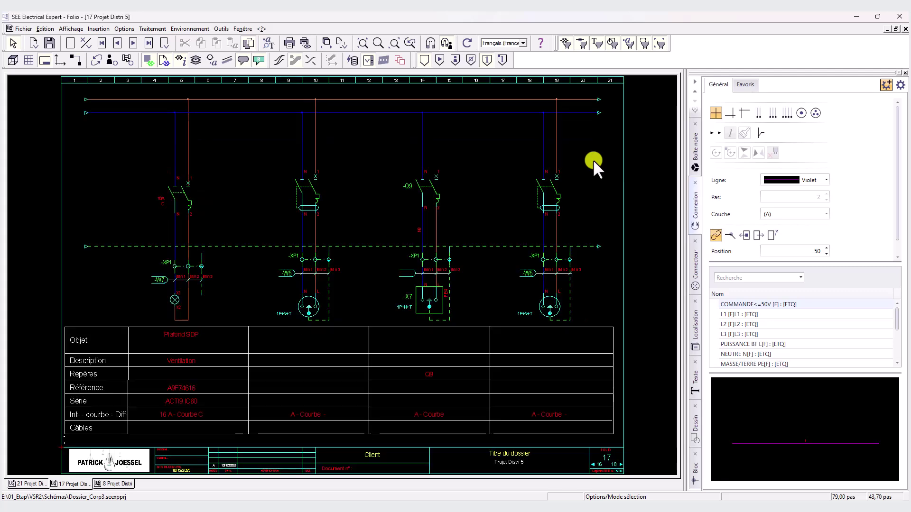
key("Page_Down")
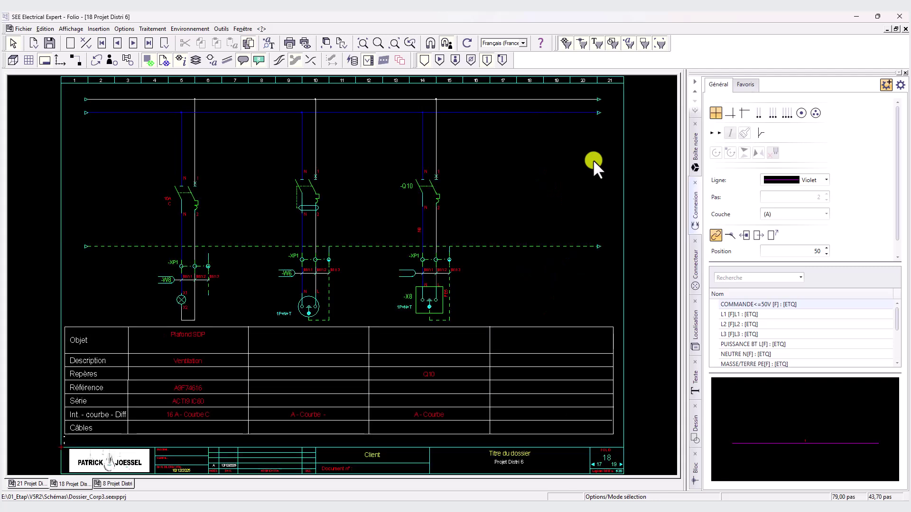
key("Page_Down")
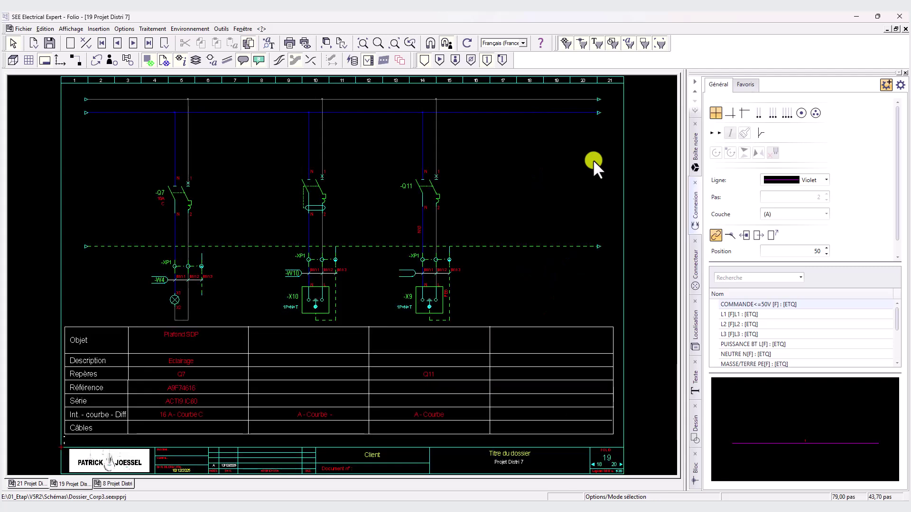
key("Page_Down")
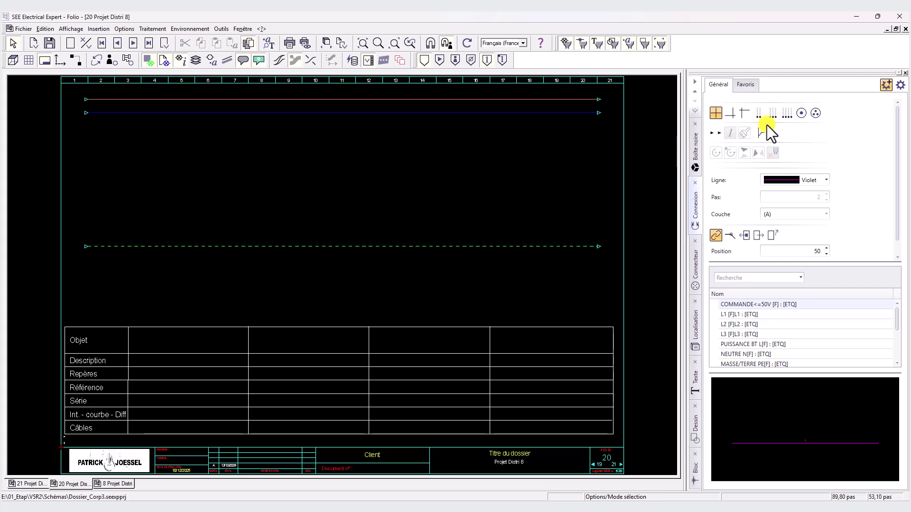
key("Page_Down")
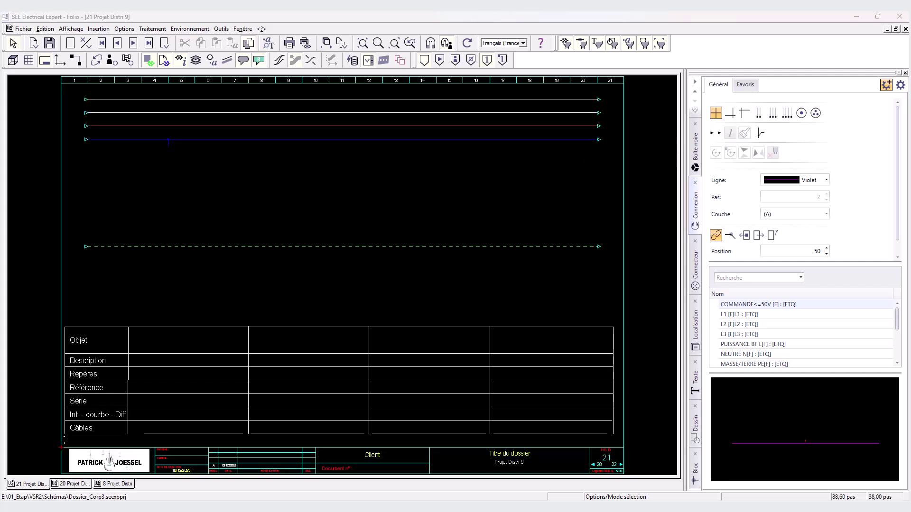
Step: Insert the four-pole thermal-magnetic circuit breaker symbol from the Distribution library between the supply lines in the first circuit column of folio 21
scroll(695, 140, "up", 1)
left_click(695, 140)
mouse_move(764, 299)
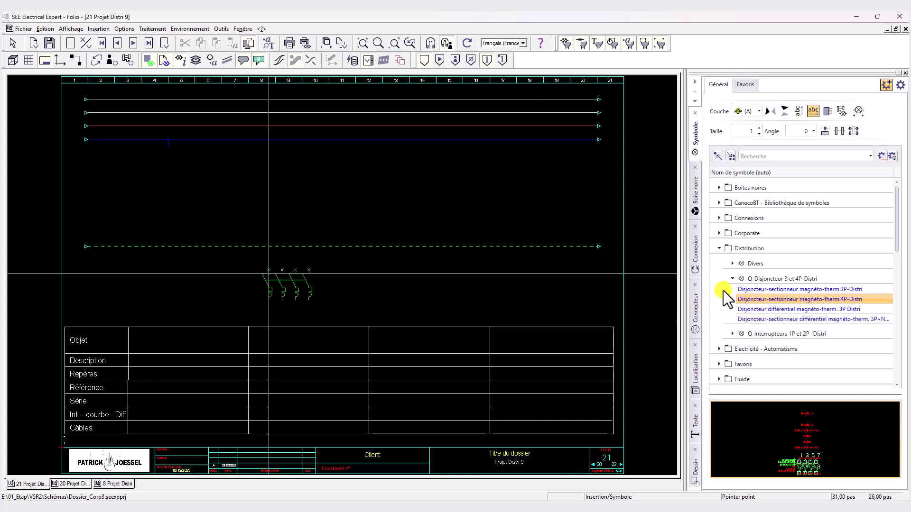
left_click(165, 175)
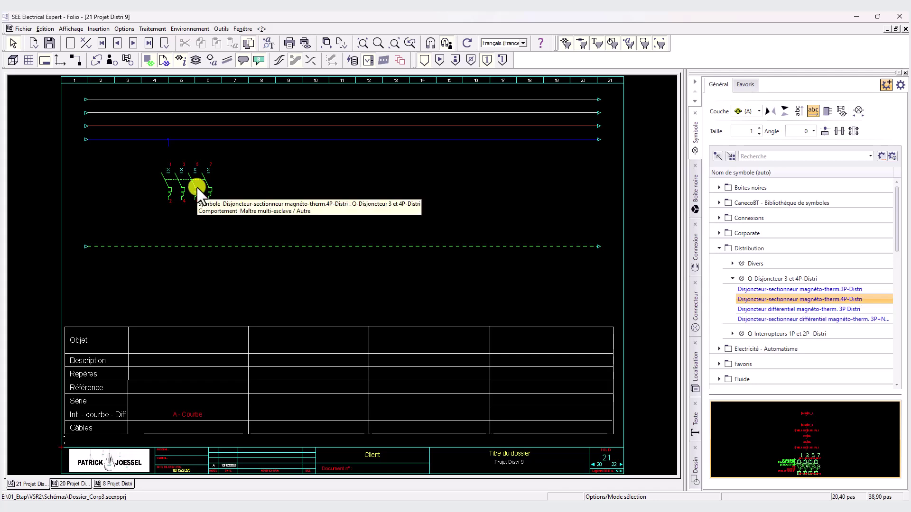
Step: Give the new four-pole breaker the next free order number, 12, and assign it equipment reference 18661 from the catalogue
double_click(199, 190)
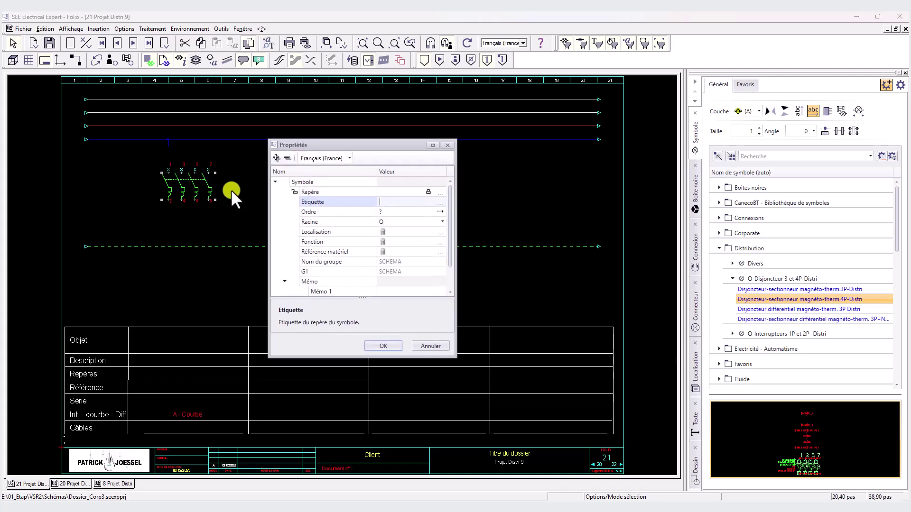
left_click(437, 212)
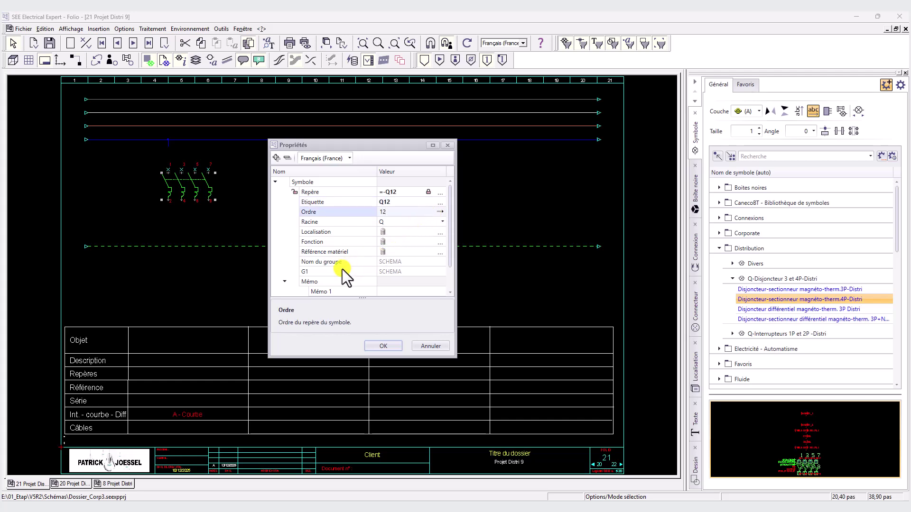
left_click(356, 252)
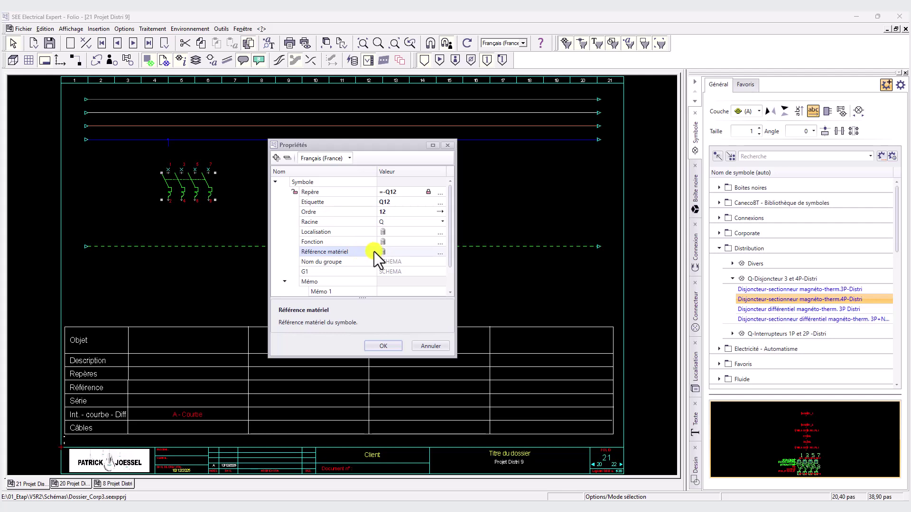
left_click(441, 252)
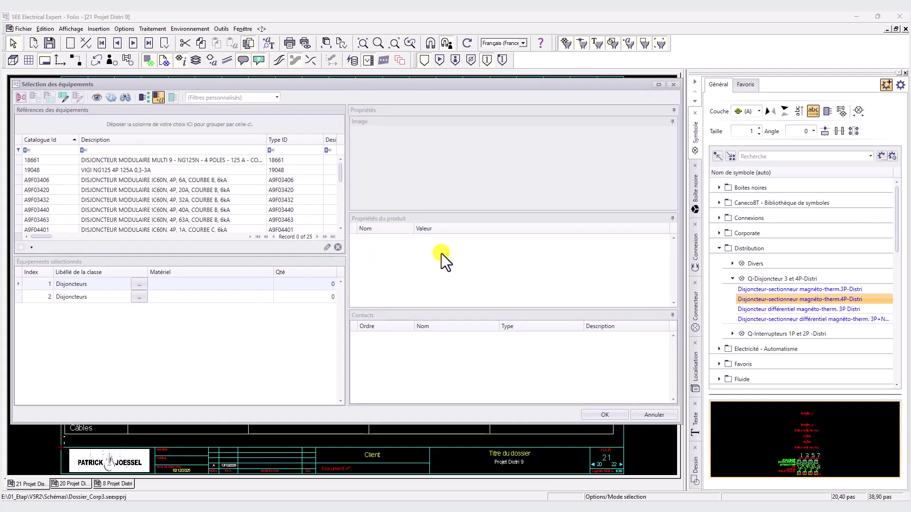
double_click(18, 161)
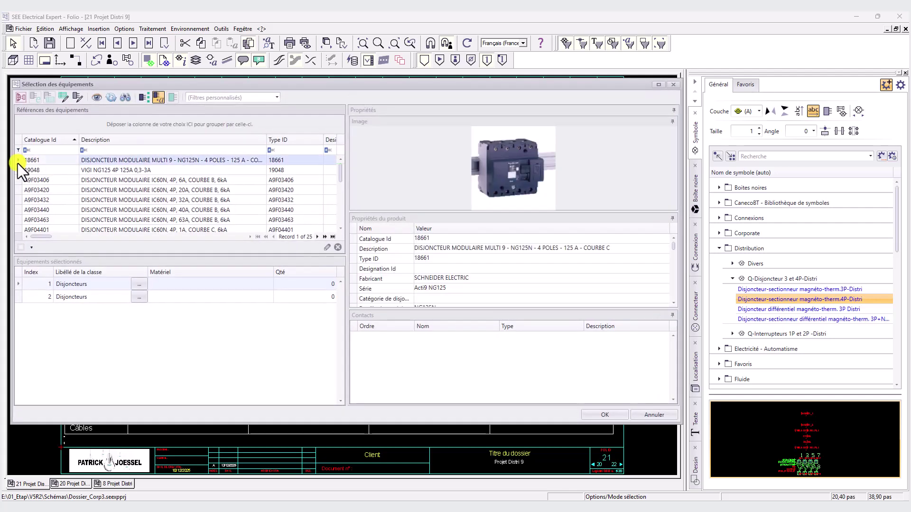
left_click(601, 416)
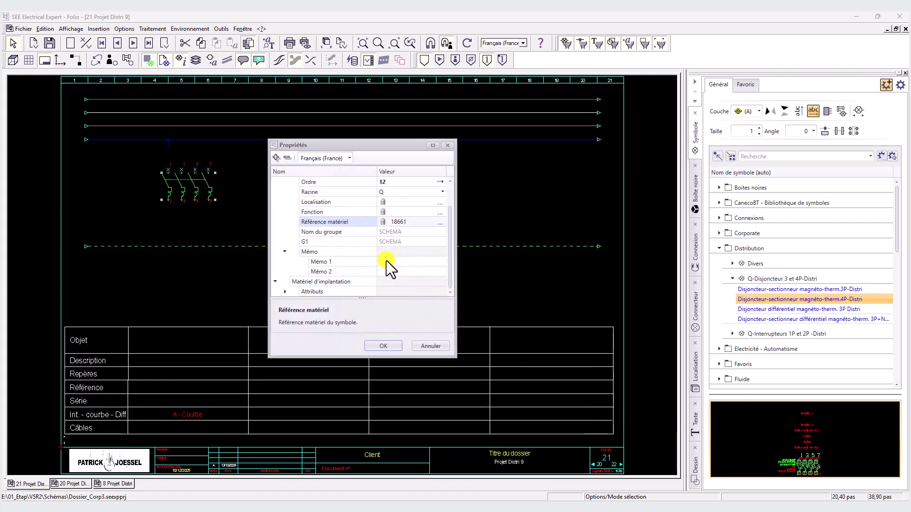
Step: Fill the breaker's two memo fields with "Mémo 1" and "Mémo 2" and apply the properties
left_click(387, 262)
type("Mémo 1")
key("Return")
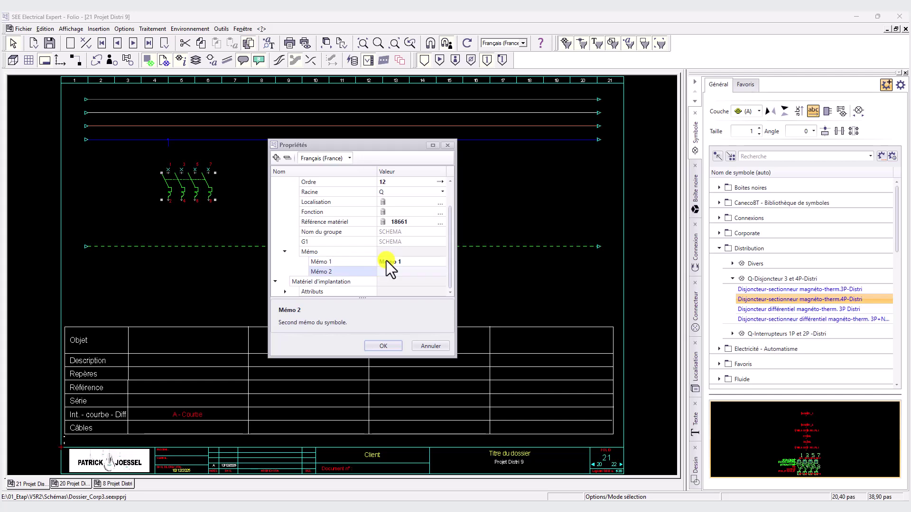
type("Mémo 2")
key("Return")
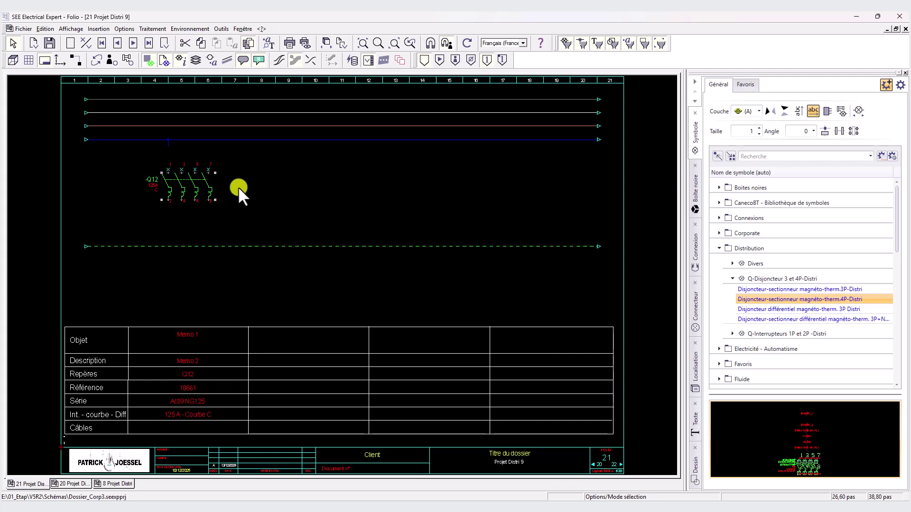
Step: Nudge breaker Q12 down toward the dashed earth line on folio 21
key("Down")
key("Down")
key("Down")
key("Down")
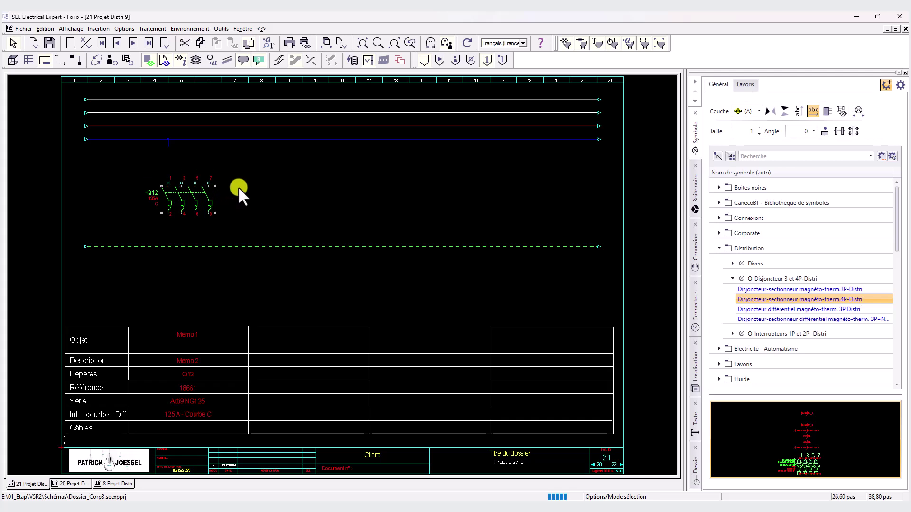
key("Up")
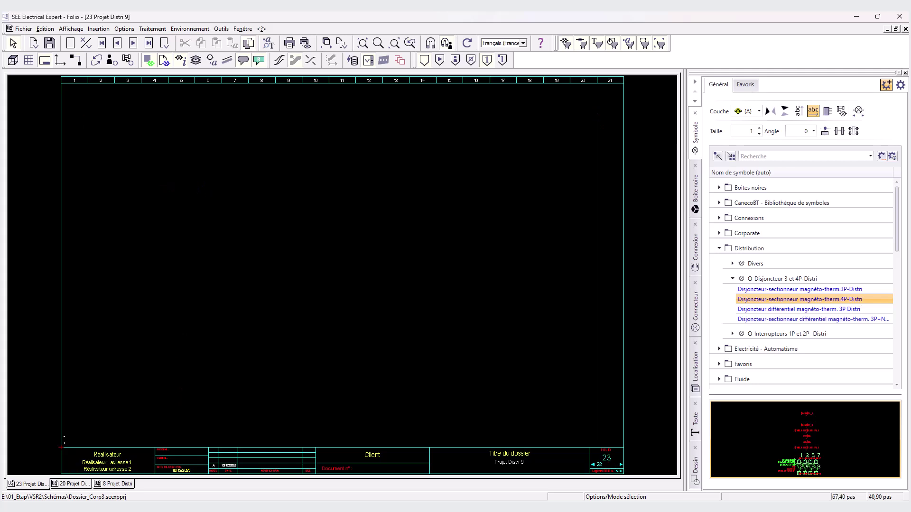
Step: Insert the ALIM_3PN_FDP supply block on folio 23 with its attributes left blank, and place the DIV_3P1N block on its neutral line
scroll(696, 468, "down", 1)
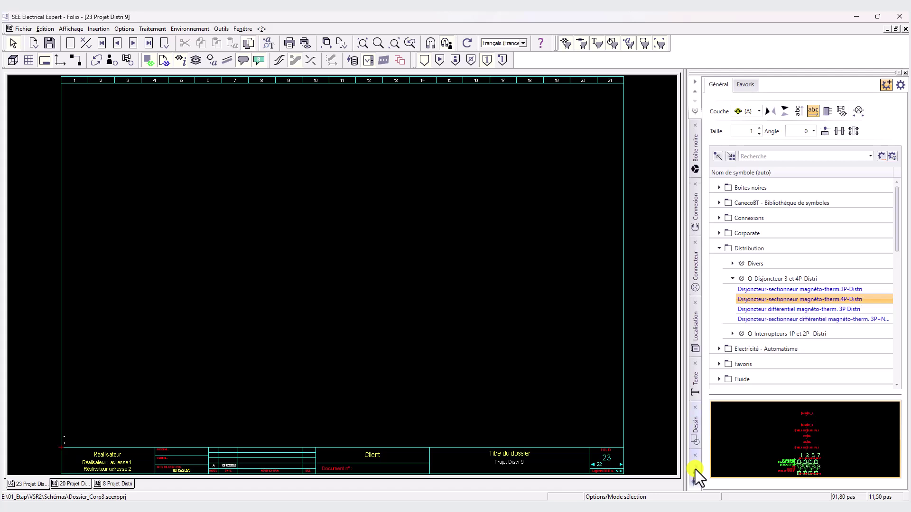
left_click(696, 469)
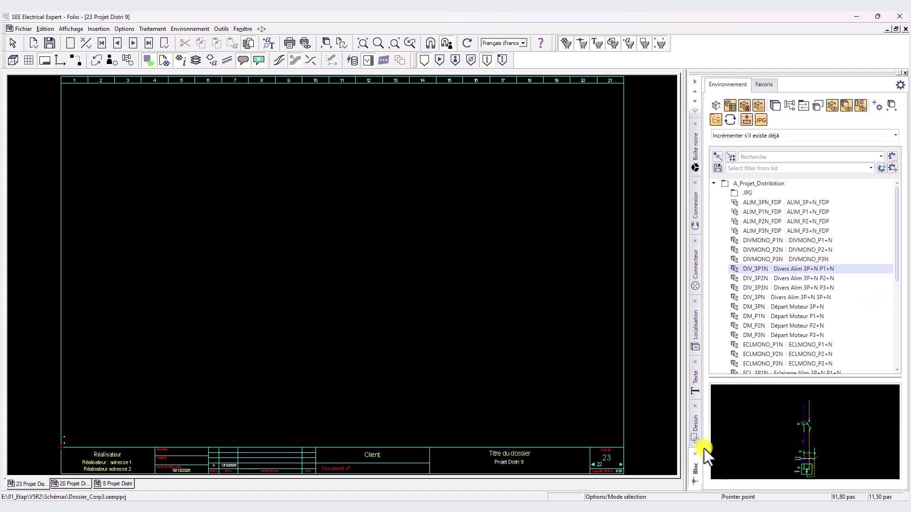
double_click(808, 203)
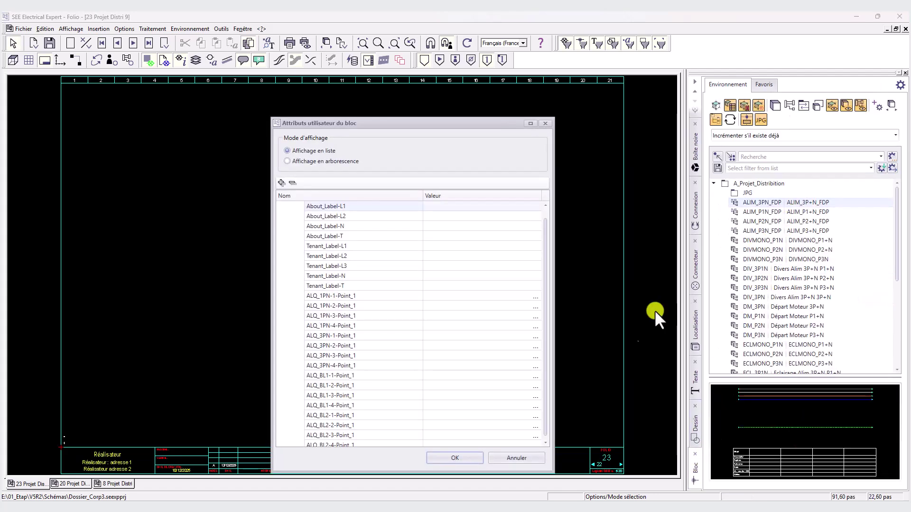
left_click(454, 458)
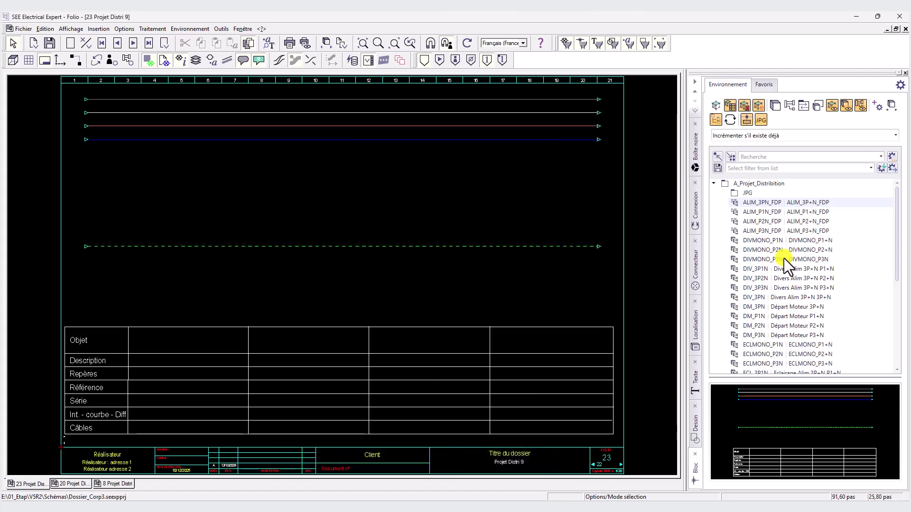
left_click_drag(783, 269, 174, 138)
Step: Switch to SEE Editeur de bloc and inspect the label variable of Symbole2, the socket outlet, in PCMONO_P2N.jblk
key("alt+Tab")
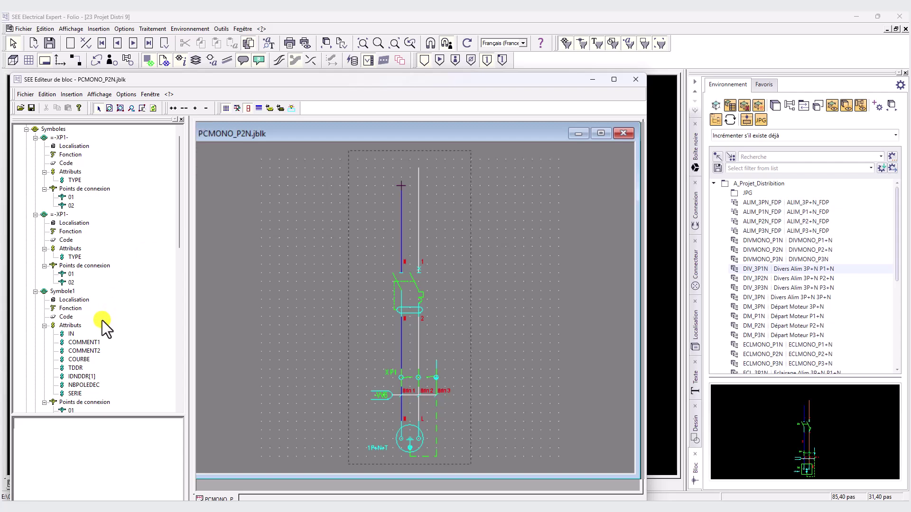
scroll(101, 320, "down", 8)
left_click(72, 239)
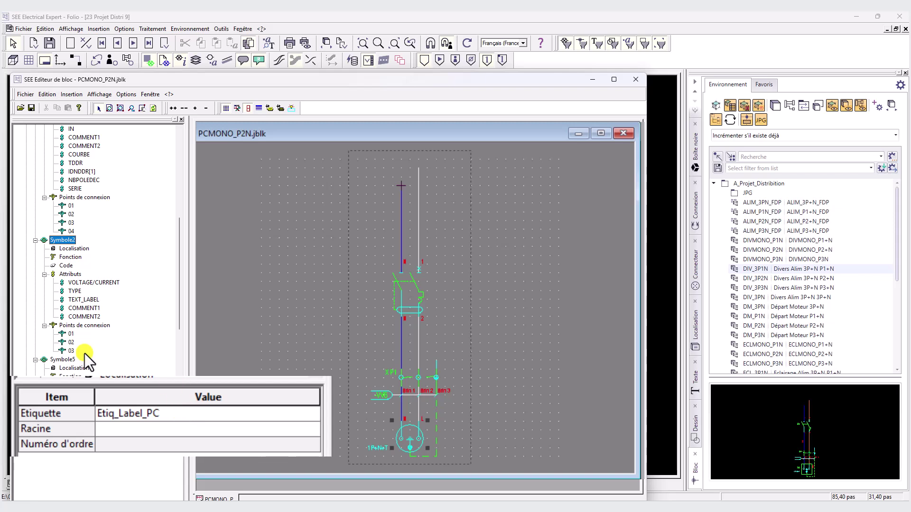
Step: Open the recent block ALIM_3PN_FDP.jssd and examine its option points in the block structure
left_click(31, 94)
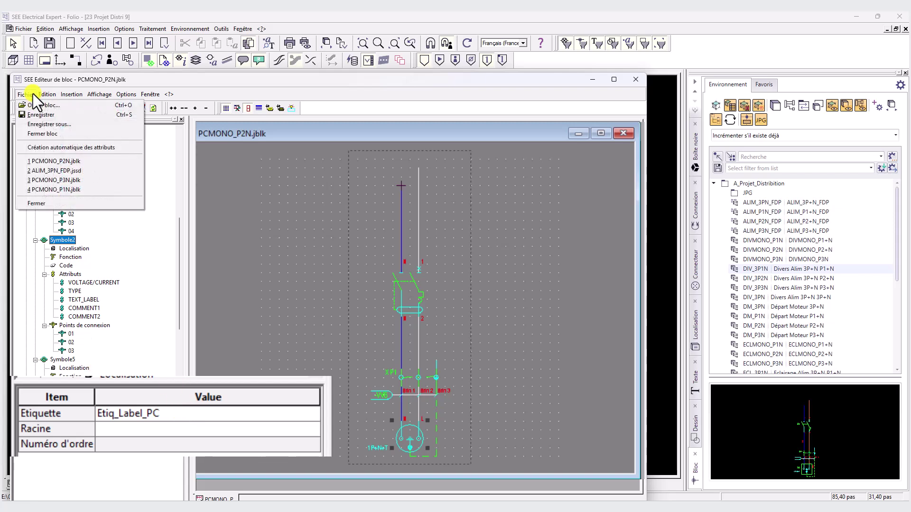
left_click(84, 172)
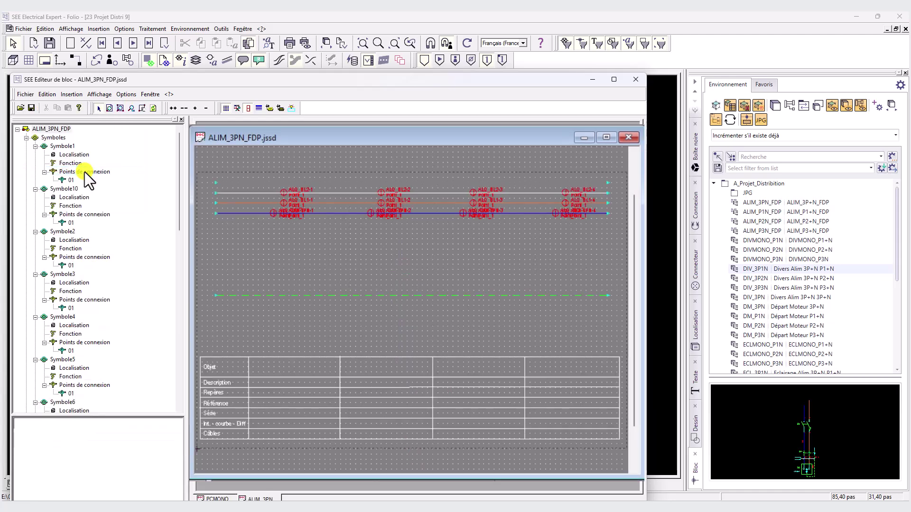
scroll(112, 295, "down", 10)
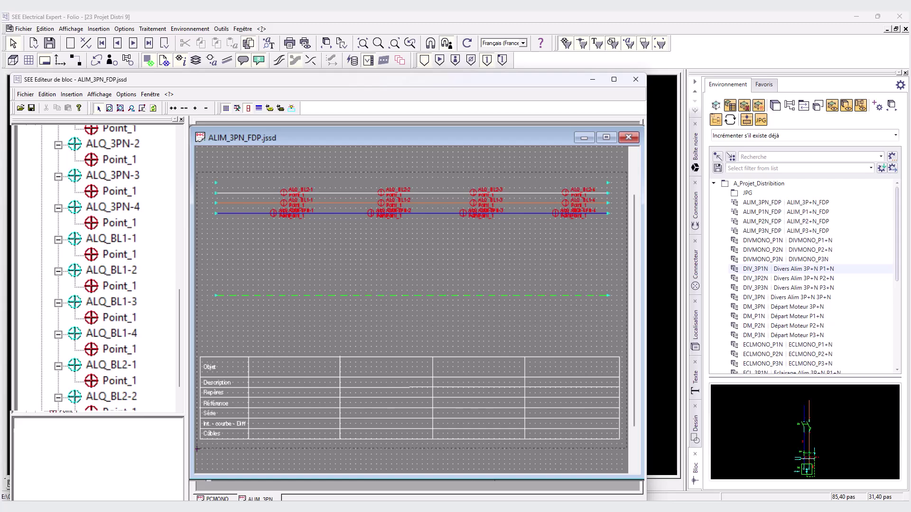
Step: Switch to the MAPPAGE_1.xlsm workbook in Excel and view the block attribute mapping on the 02_DM_PXN sheet
key("alt+Tab")
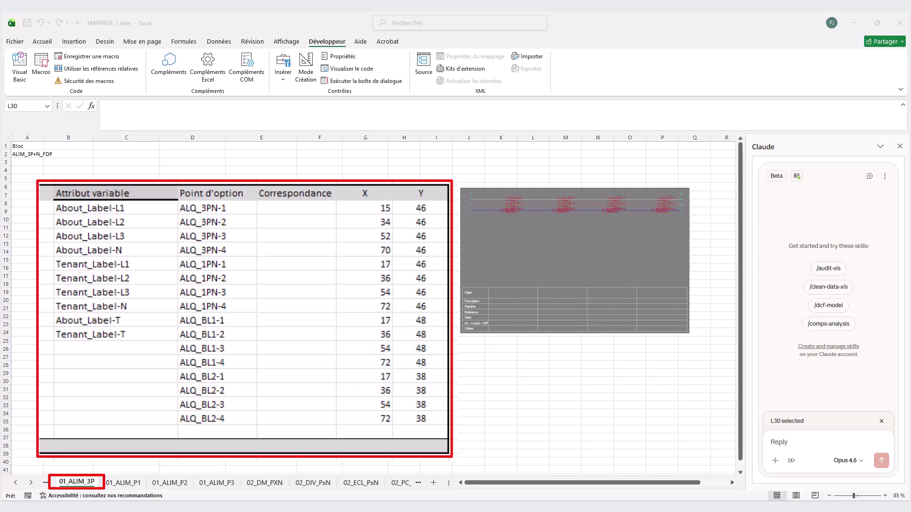
left_click(265, 481)
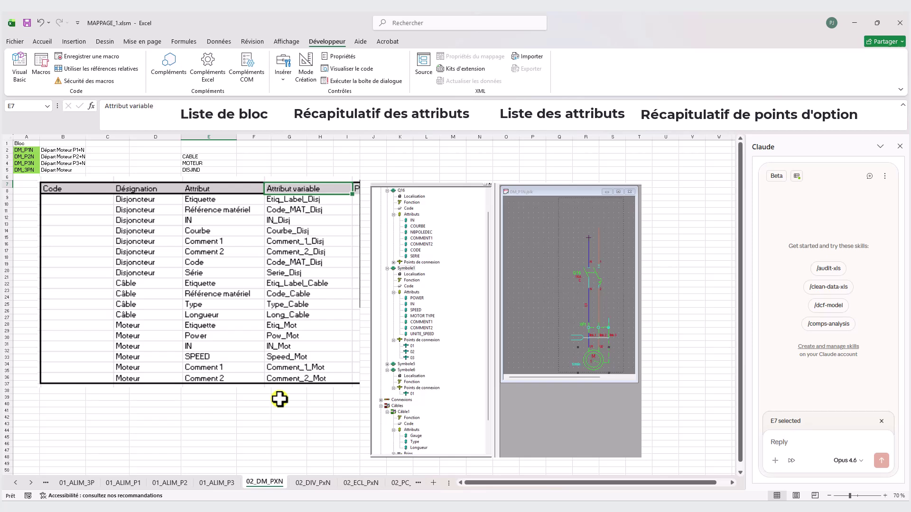
Step: On the ListBloc sheet, ask Claude in French to update it with the block names from the sheets starting with 01 and 02
left_click(30, 482)
left_click(30, 481)
left_click(29, 482)
left_click(29, 482)
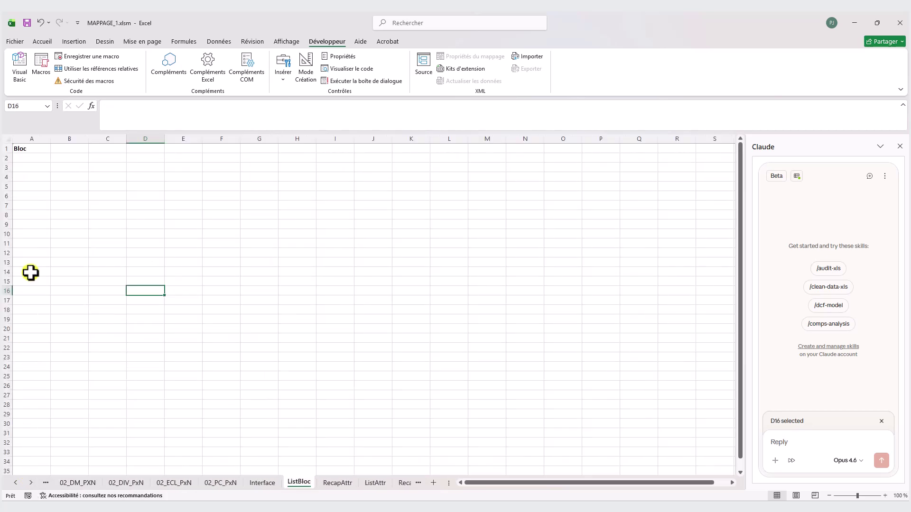
left_click(32, 159)
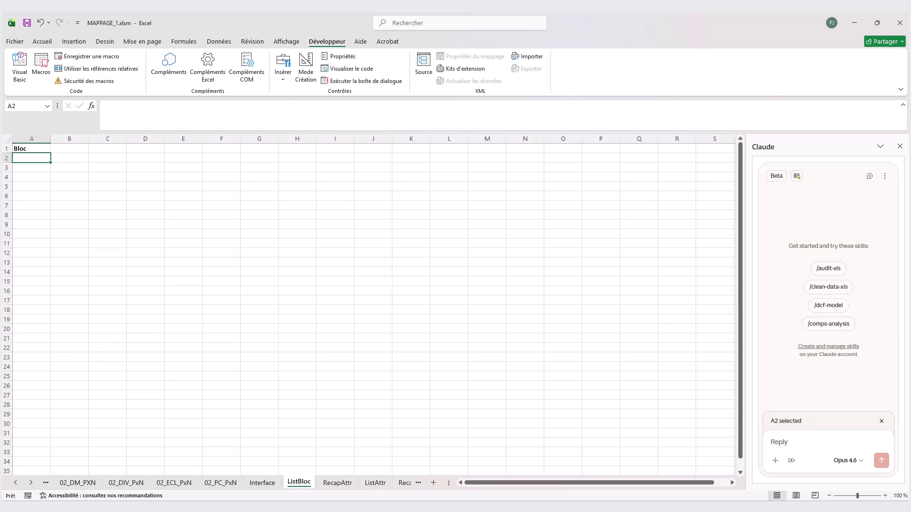
key("alt+Tab")
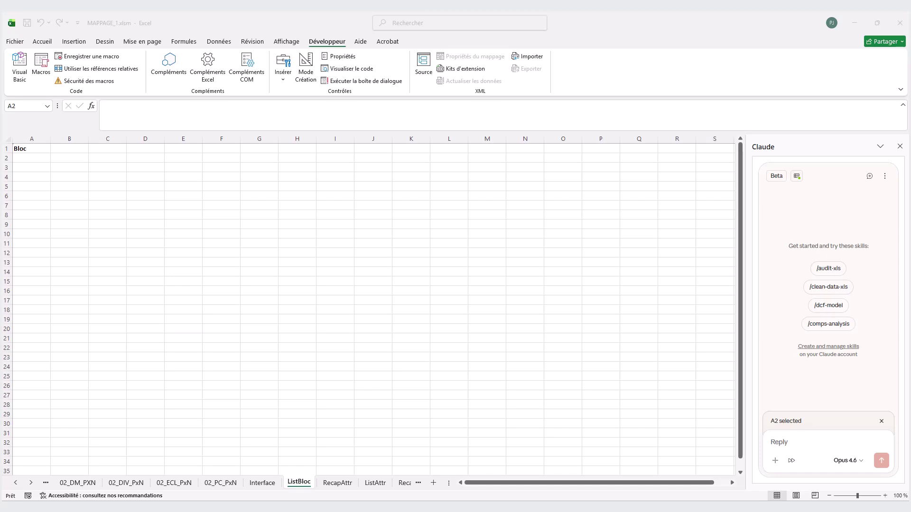
left_click(794, 442)
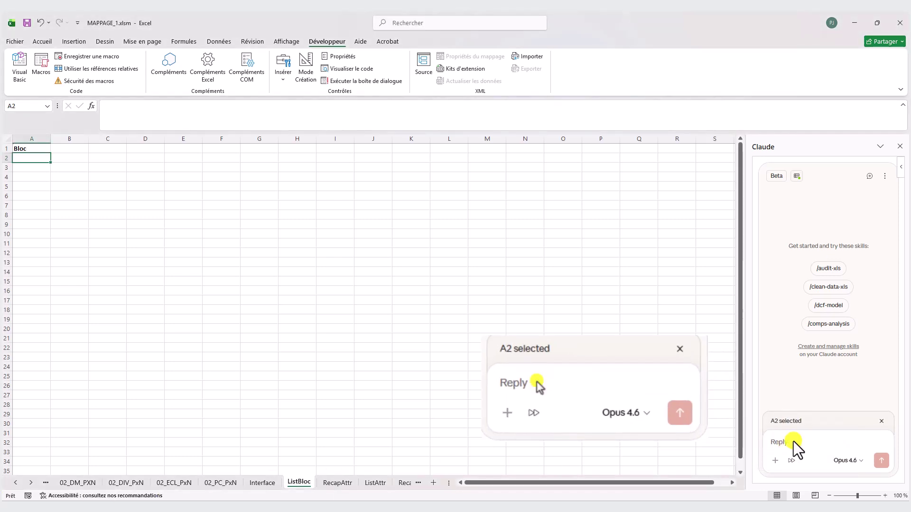
type("Mettre à jour l’onglet : ListBloc à partir des informations des onglets commençant en 01 et 02. Le nom des blocs est dans la colonne A de chaque onglet.")
left_click(881, 461)
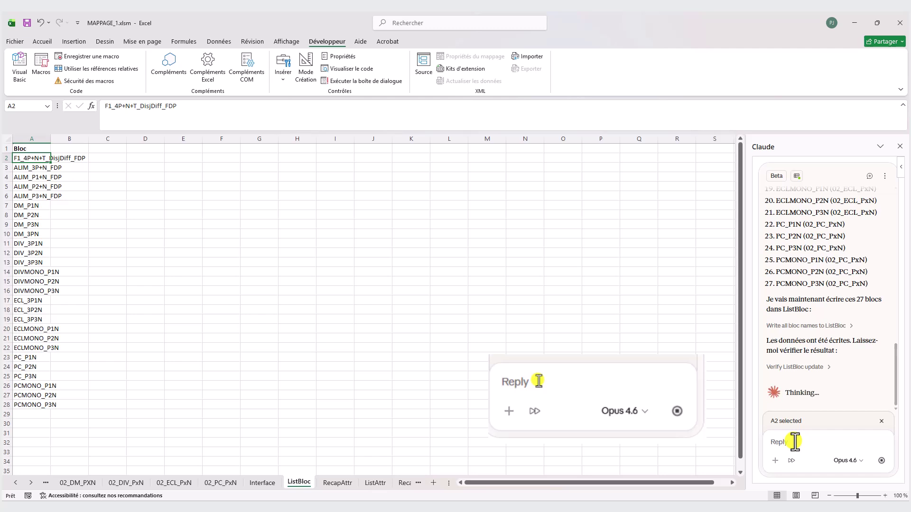
Step: Ask Claude in French for the VBA code to create a button that updates the block list
type("Pouvzz")
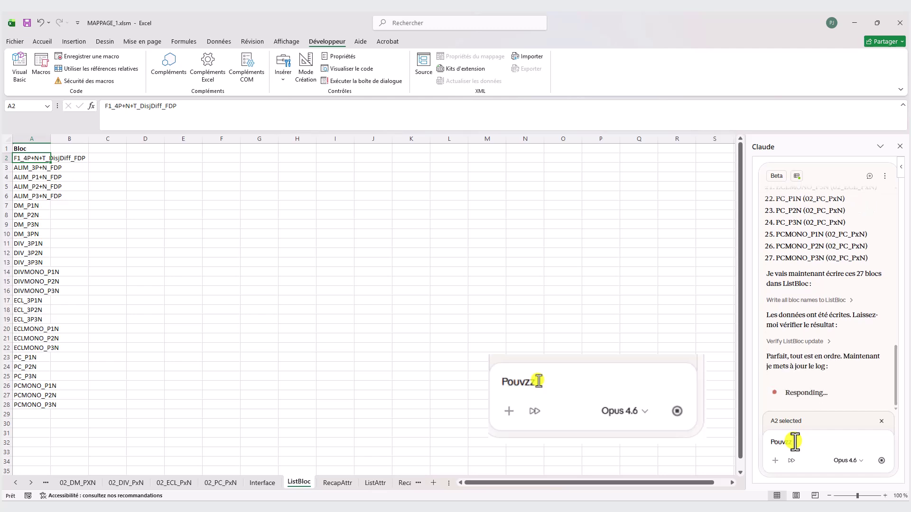
type(" vous faire le code VBA pour la création d'un bouton de mise à jour de la liste des blocs")
key("Return")
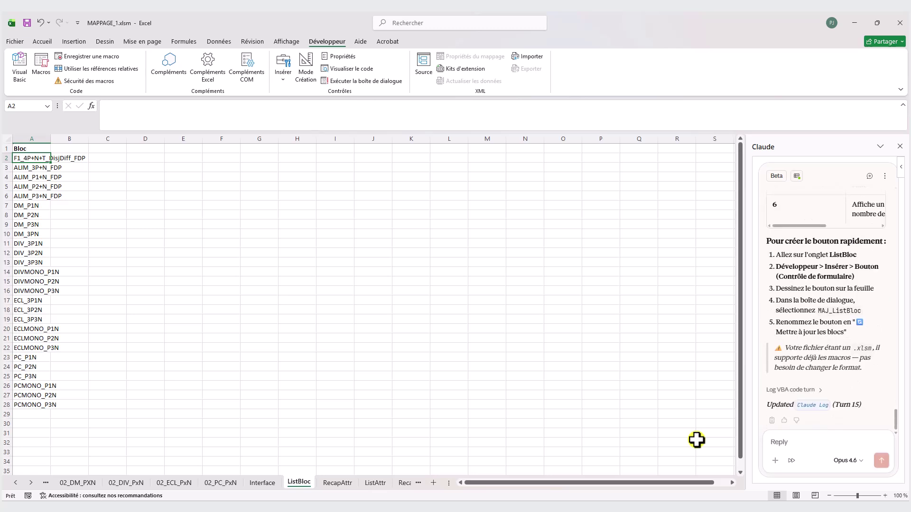
Step: Review the generated MAJ_ListBloc code in a widened Claude pane and view the MajListBloc code of Bouton ListeBloc.vb in Notepad++
scroll(850, 366, "up", 5)
left_click_drag(744, 332, 632, 348)
scroll(703, 340, "up", 5)
left_click_drag(695, 403, 643, 319)
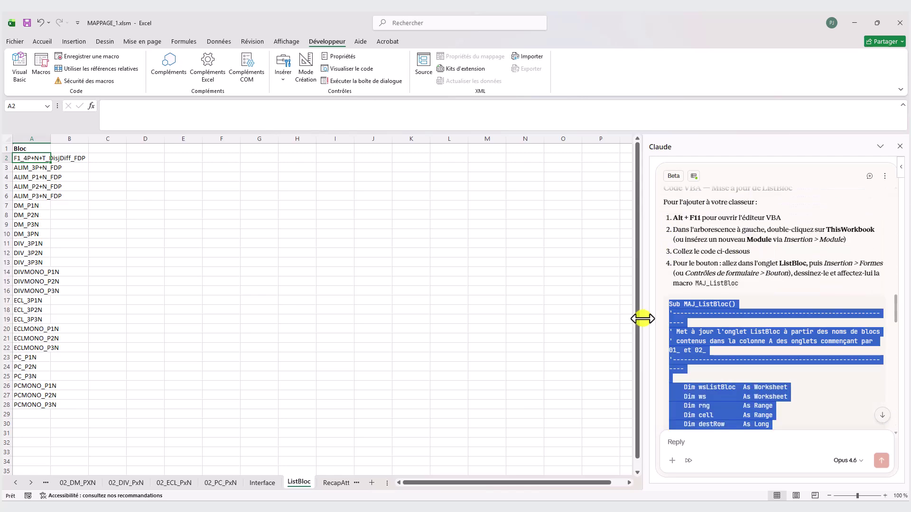
key("alt+Tab")
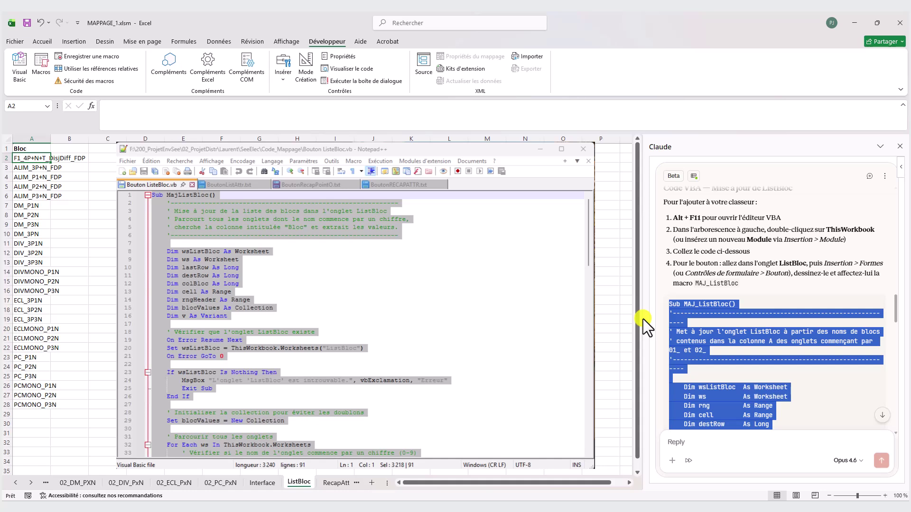
key("alt+Tab")
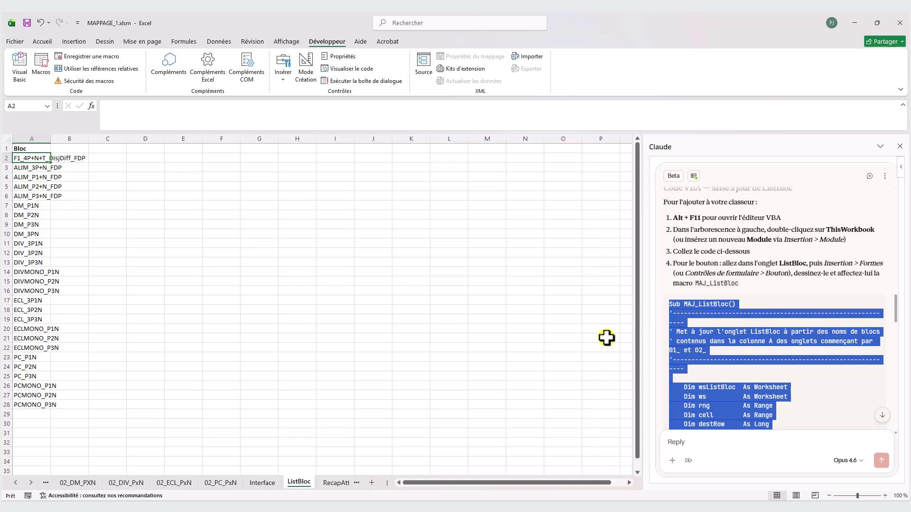
Step: View the attribute summary, attribute list and option point summary on the RecapAttr, ListAttr and RecapPointO sheets
left_click(331, 483)
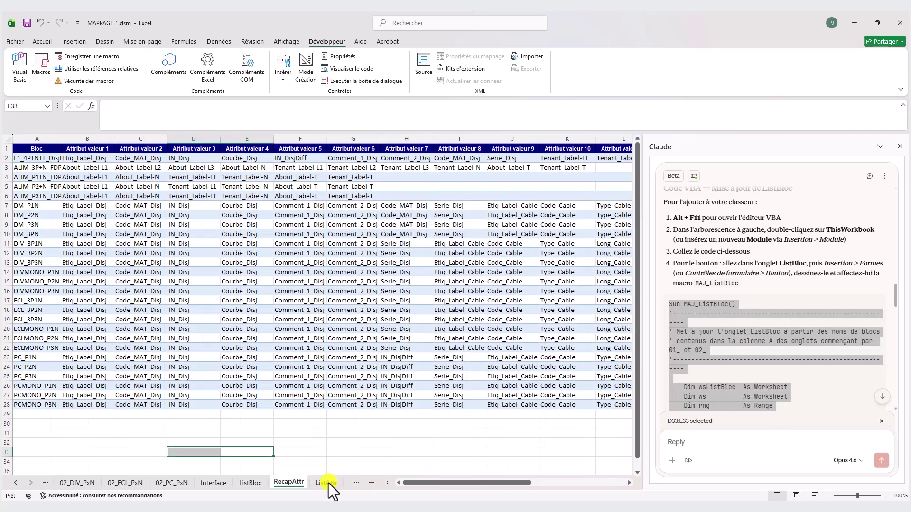
left_click(328, 483)
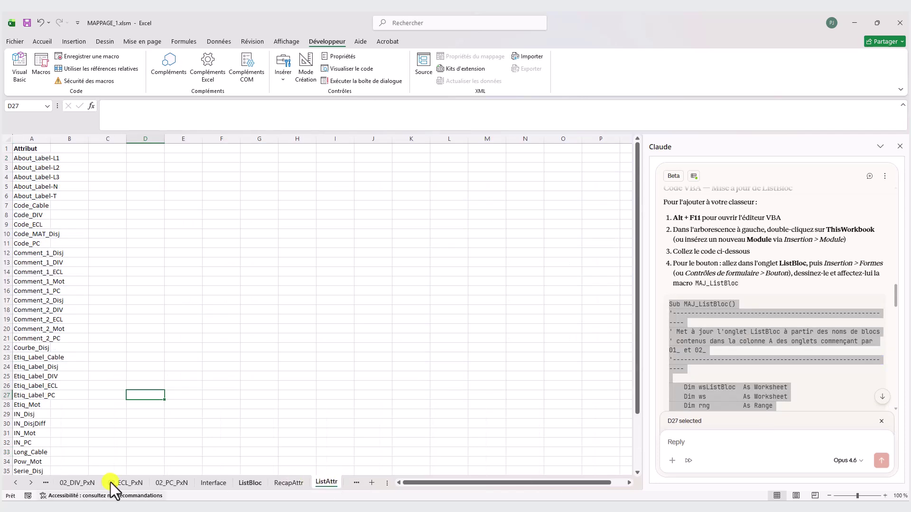
left_click(30, 483)
left_click(315, 482)
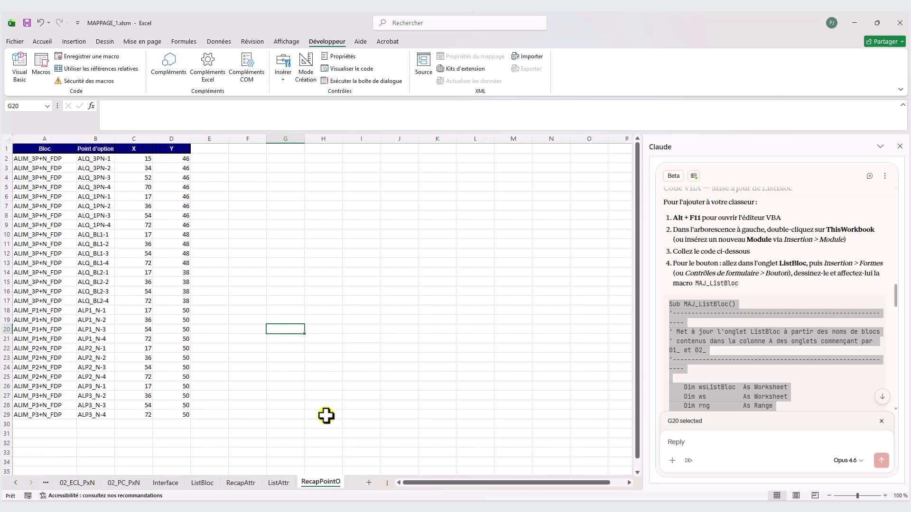
Step: From the Interface sheet, open the VBA editor, add a standard module to MAPPAGE_1.xlsm and paste the MajListBloc code into it
left_click(161, 482)
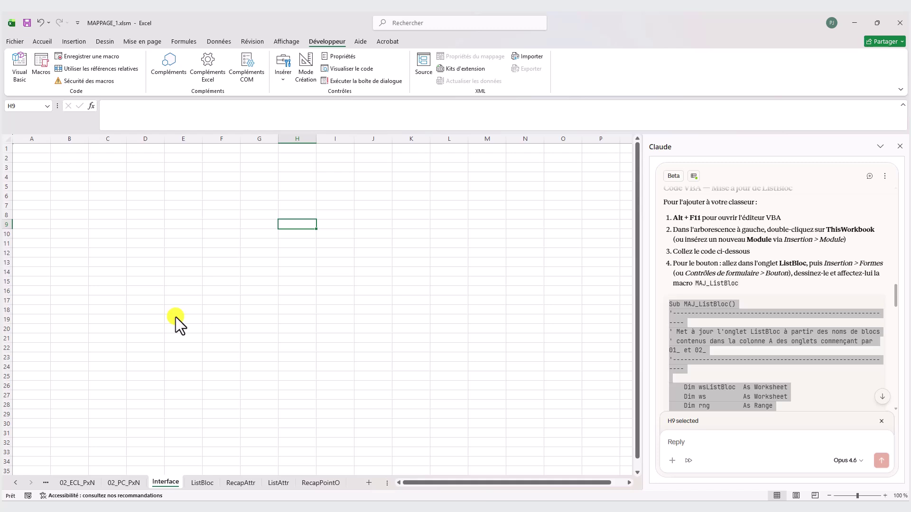
left_click(19, 57)
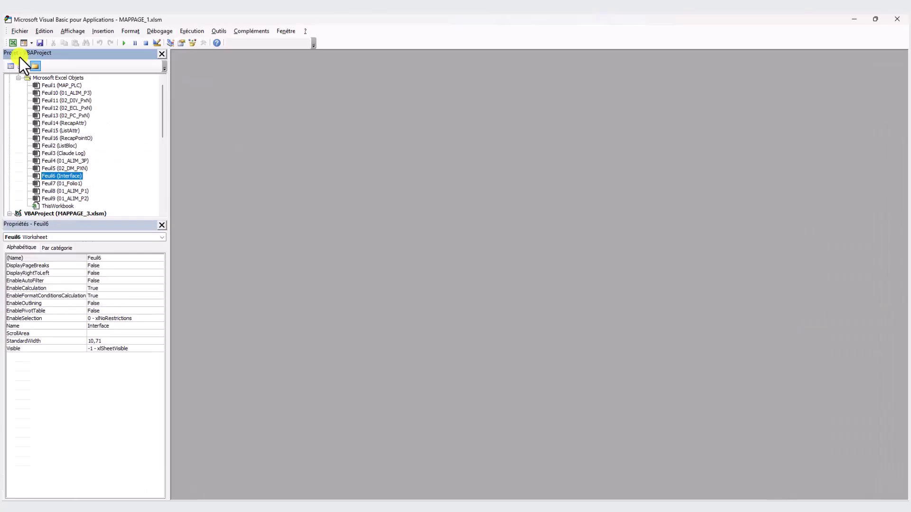
right_click(62, 172)
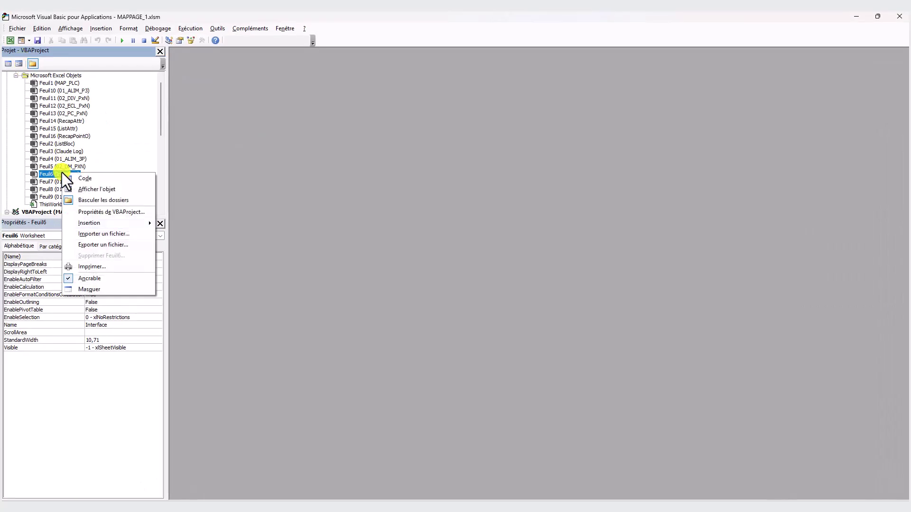
mouse_move(98, 218)
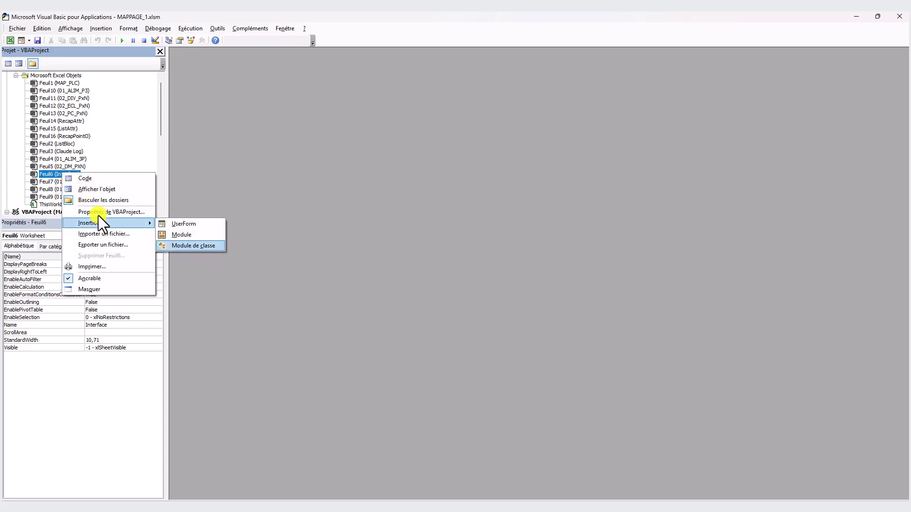
left_click(201, 236)
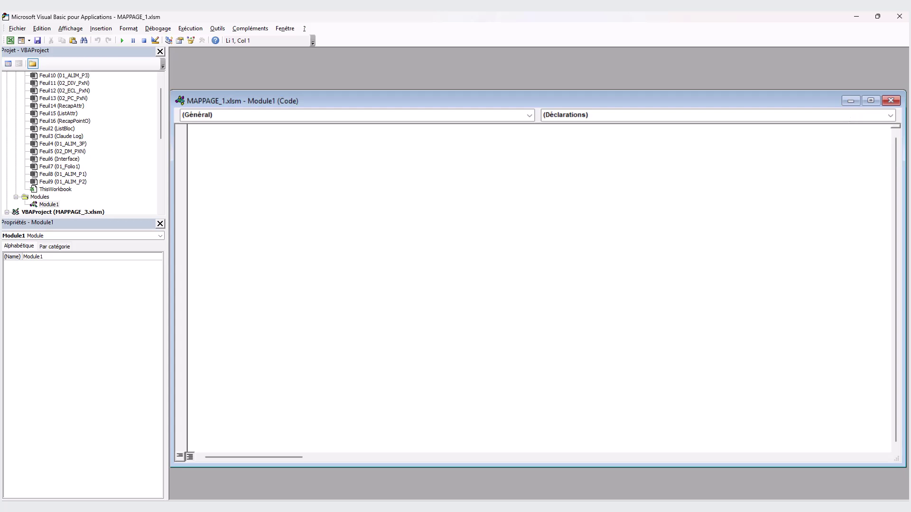
left_click(223, 129)
key("ctrl+v")
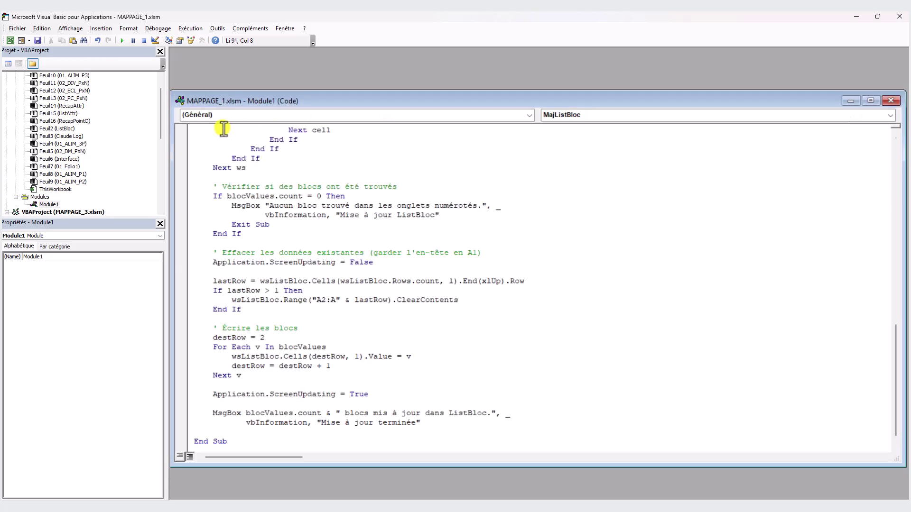
Step: Rename the new VBA module as ListBloc
left_click(53, 257)
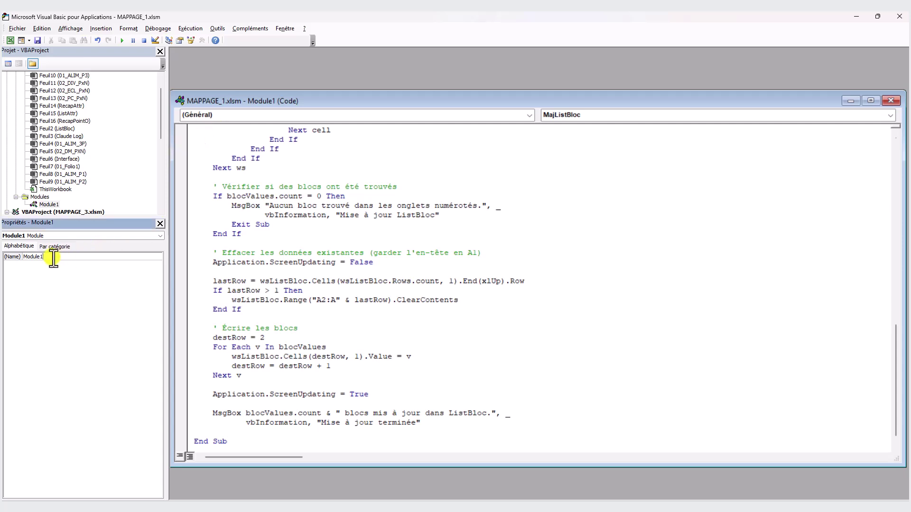
left_click_drag(53, 257, 20, 260)
type("ListBloc")
left_click(204, 287)
Step: Back in Excel, draw a form control button over about D5:E8 on the Interface sheet and assign the MajListBloc macro to it
mouse_move(451, 494)
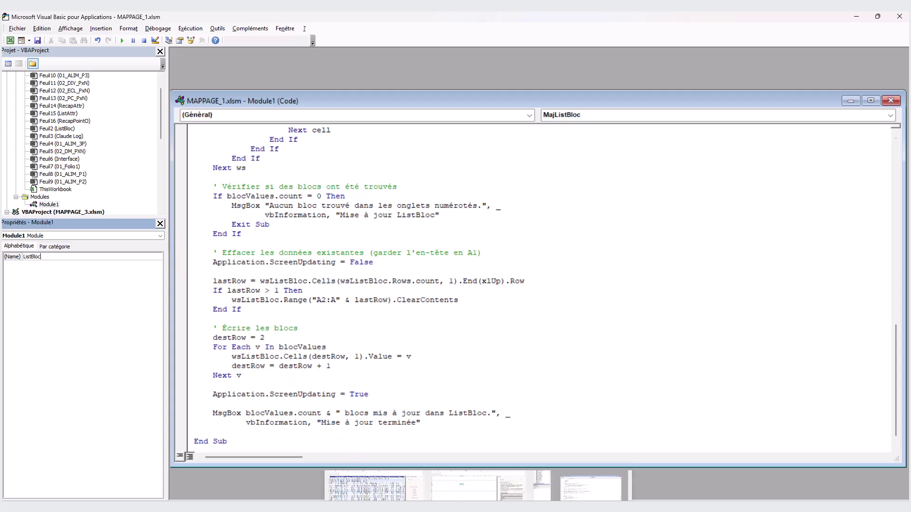
left_click(456, 472)
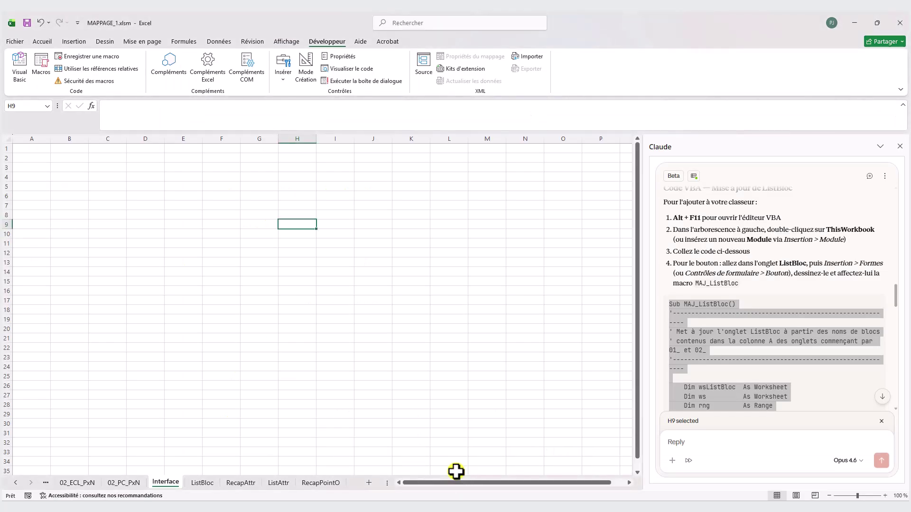
left_click(285, 69)
left_click(281, 107)
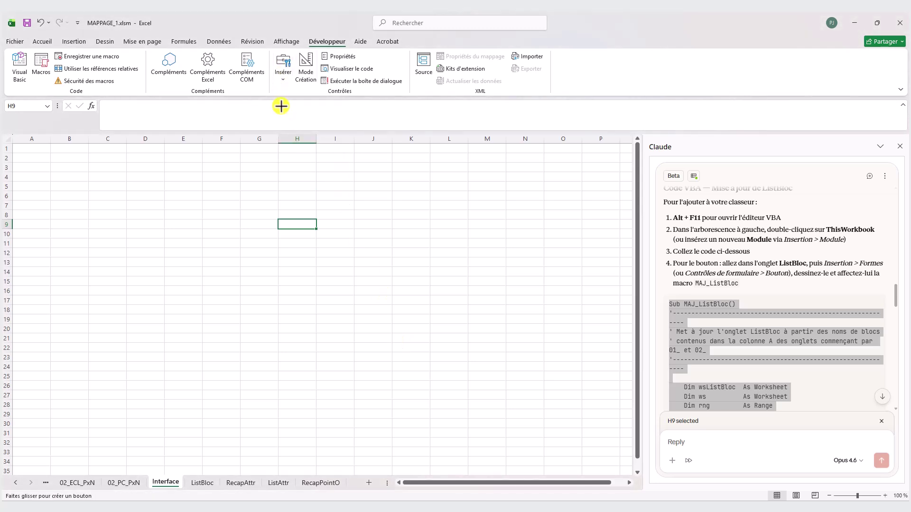
left_click_drag(126, 183, 203, 219)
double_click(386, 199)
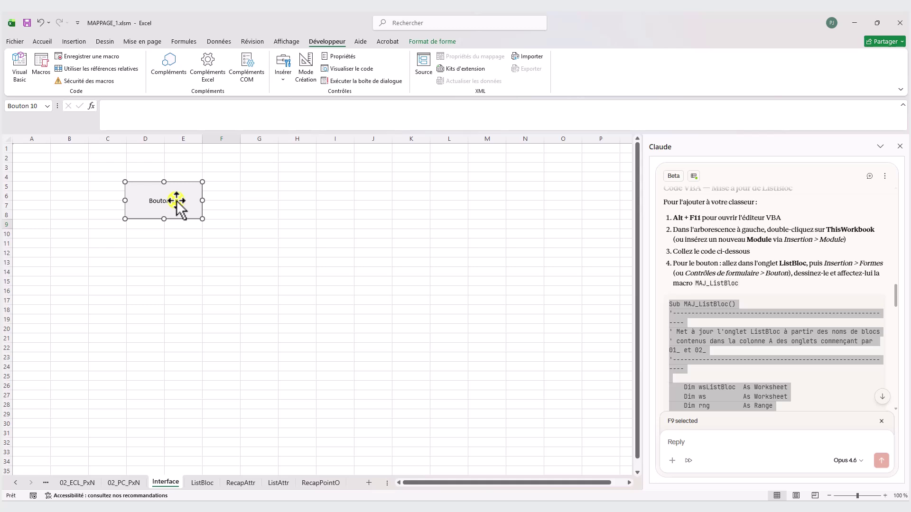
Step: Replace the button's caption with "Liste blocs"
left_click(179, 201)
key("Delete")
key("Delete")
key("Delete")
key("Delete")
key("Delete")
key("Delete")
key("Delete")
key("Delete")
key("Delete")
type("Liste blocs")
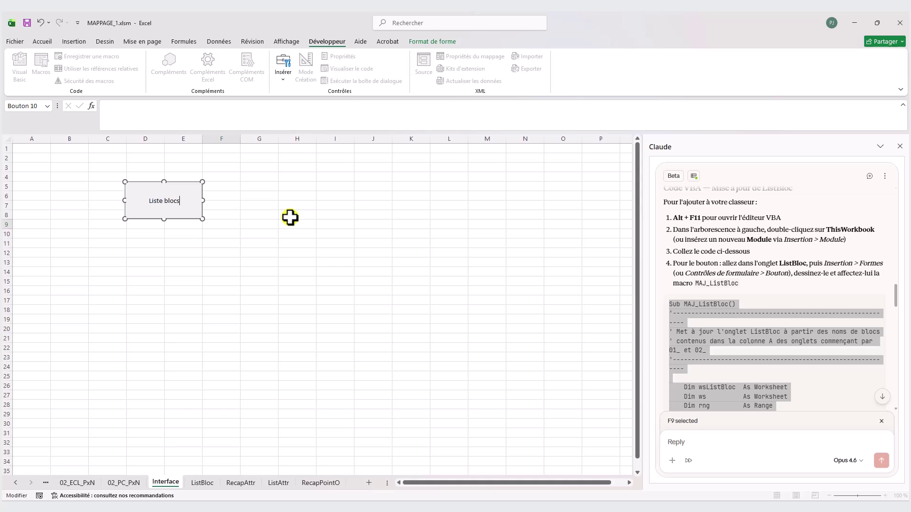
left_click(290, 217)
Step: Clear the block names in A2:A28 on the ListBloc sheet
left_click(202, 483)
left_click_drag(47, 406, 41, 158)
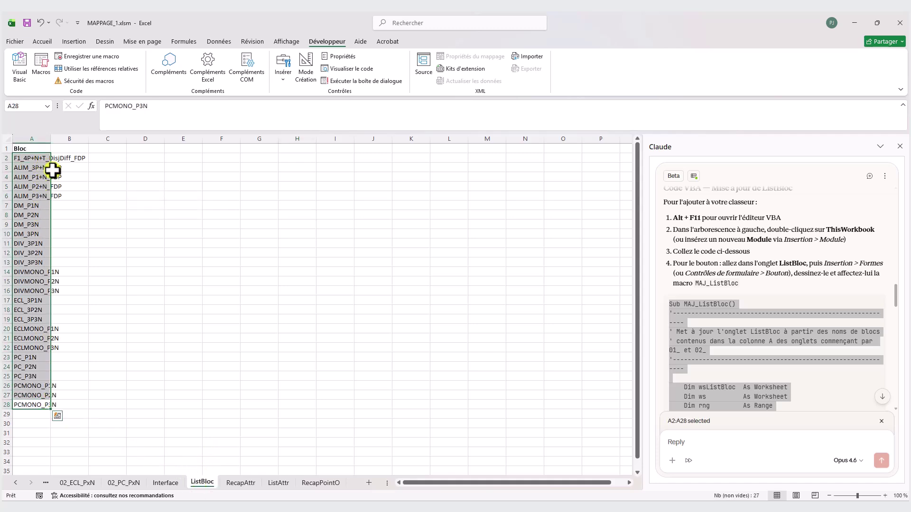
key("Delete")
left_click(241, 293)
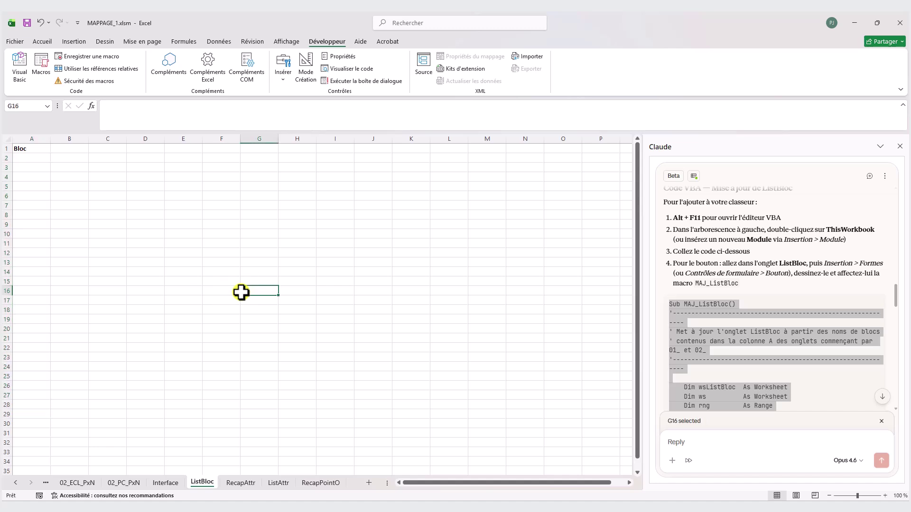
Step: Run the Liste blocs button on the Interface sheet to refill the block list, and check the ListBloc sheet
left_click(156, 483)
left_click(185, 213)
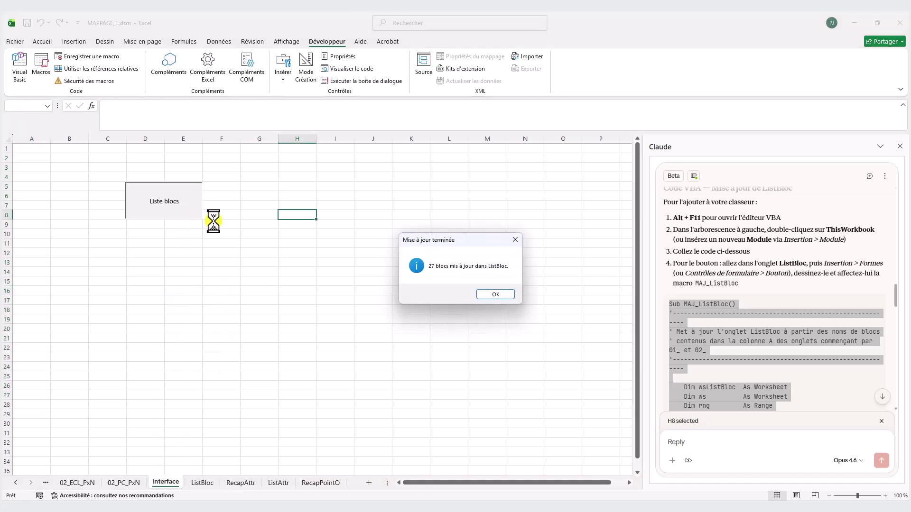
left_click(494, 294)
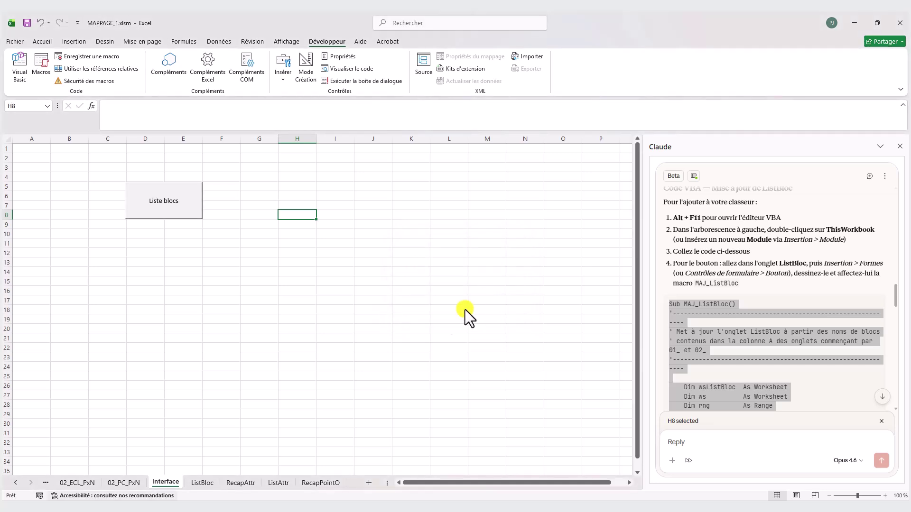
left_click(198, 484)
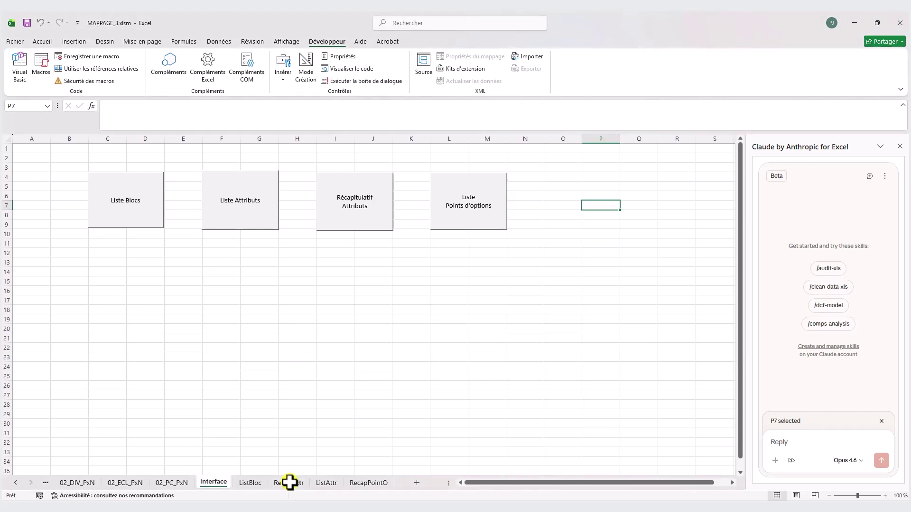
Step: In MAPPAGE_3.xlsm, delete rows 2 to 30 of the attribute summary on the RecapAttr sheet
left_click(300, 483)
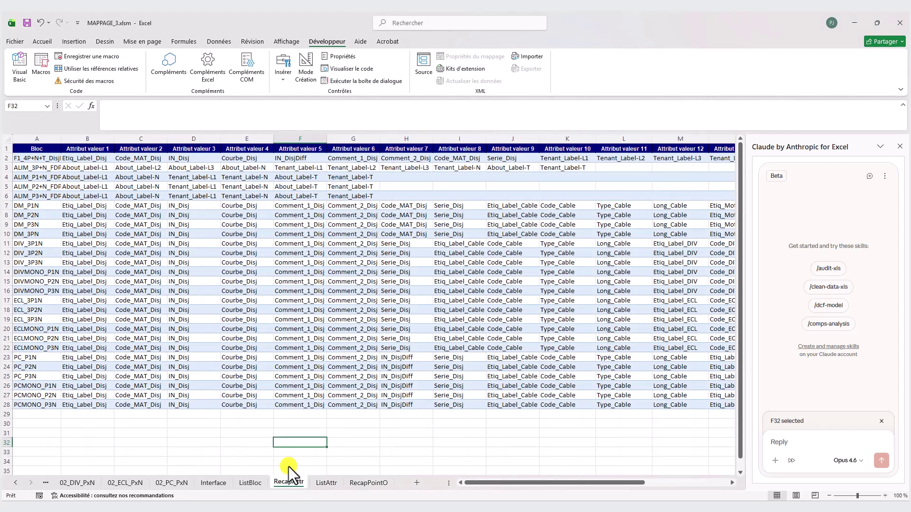
left_click_drag(6, 158, 5, 424)
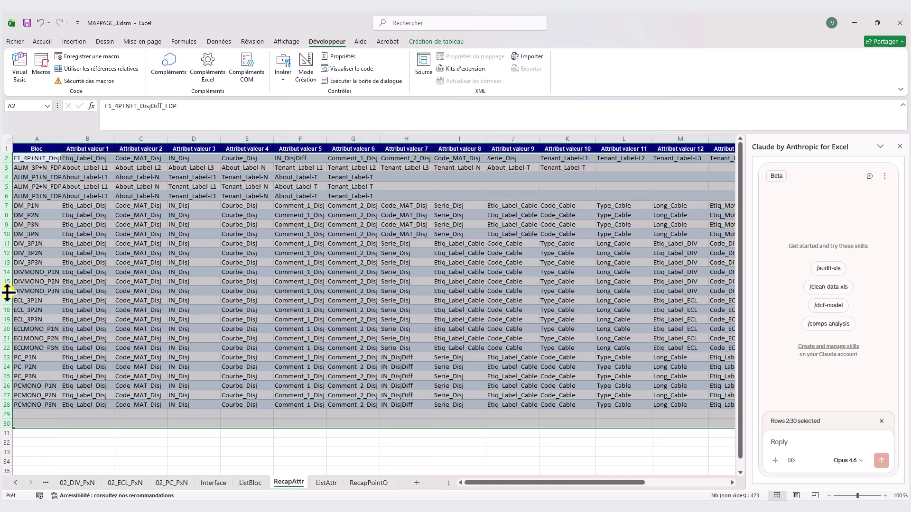
right_click(4, 291)
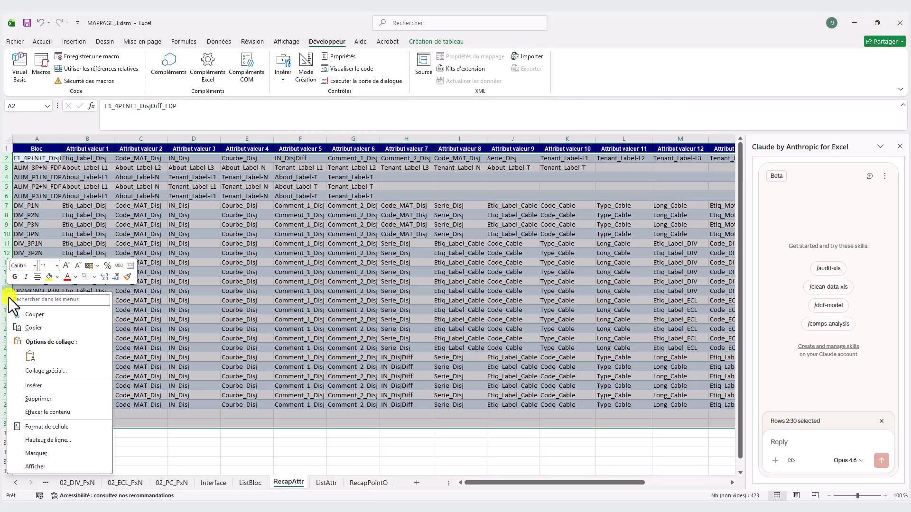
left_click(48, 400)
Step: Regenerate the attribute summary with the Récapitulatif Attributs button on the Interface sheet, and check the RecapAttr sheet
left_click(213, 482)
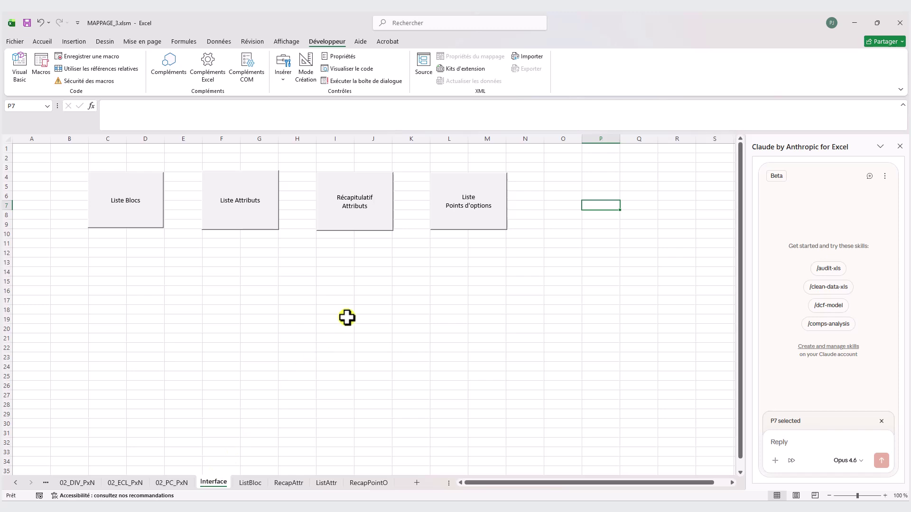
left_click(380, 216)
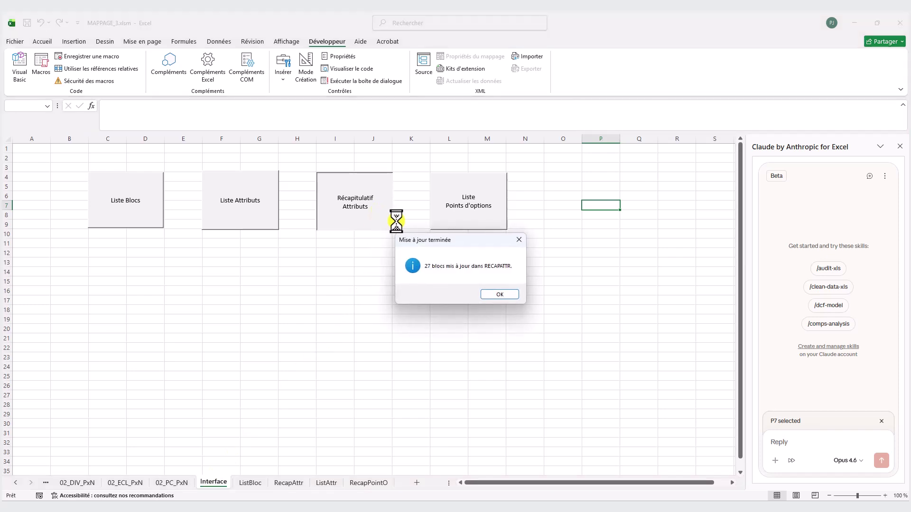
left_click(503, 296)
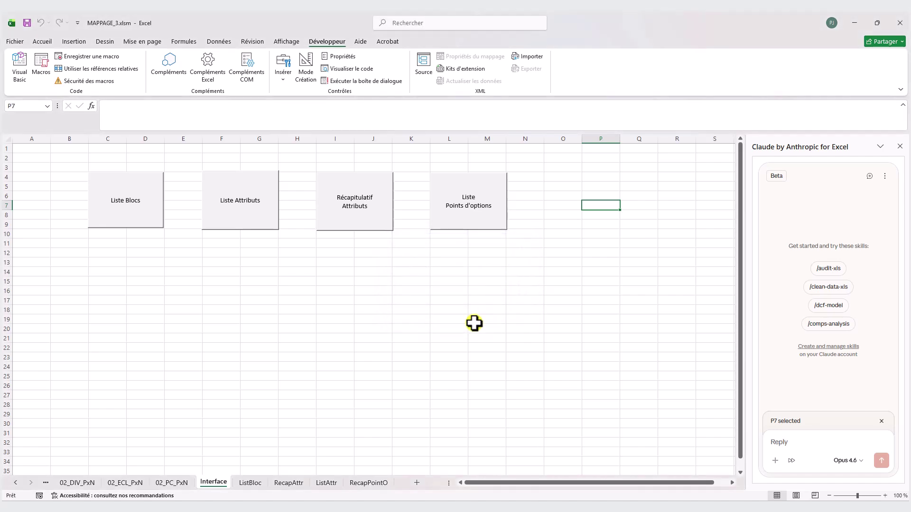
left_click(291, 482)
left_click(298, 440)
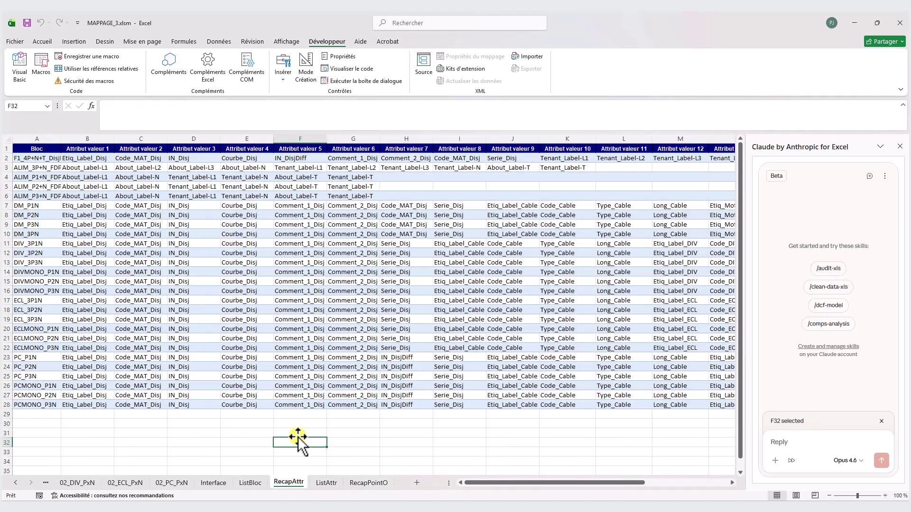